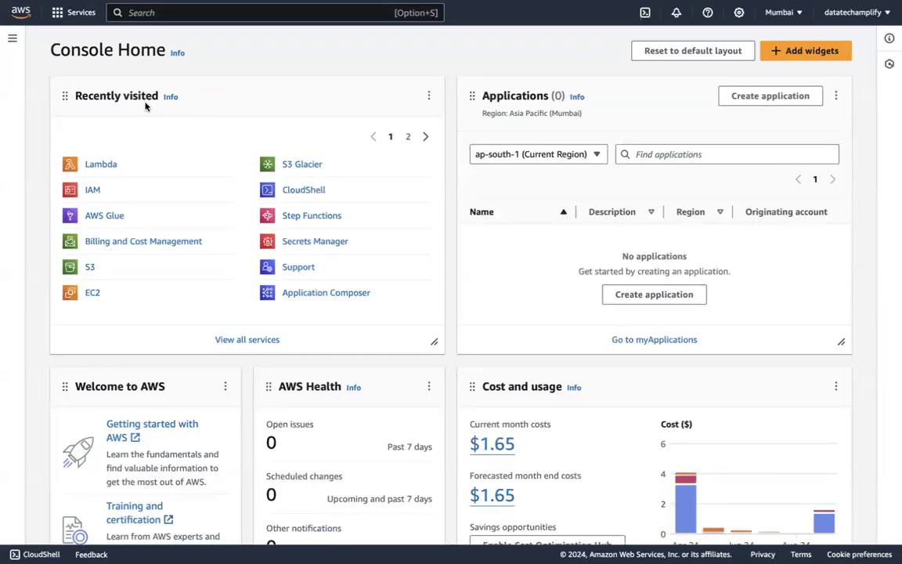
# Find and open the Lambda service, and start creating a new function
pyautogui.click(165, 13)
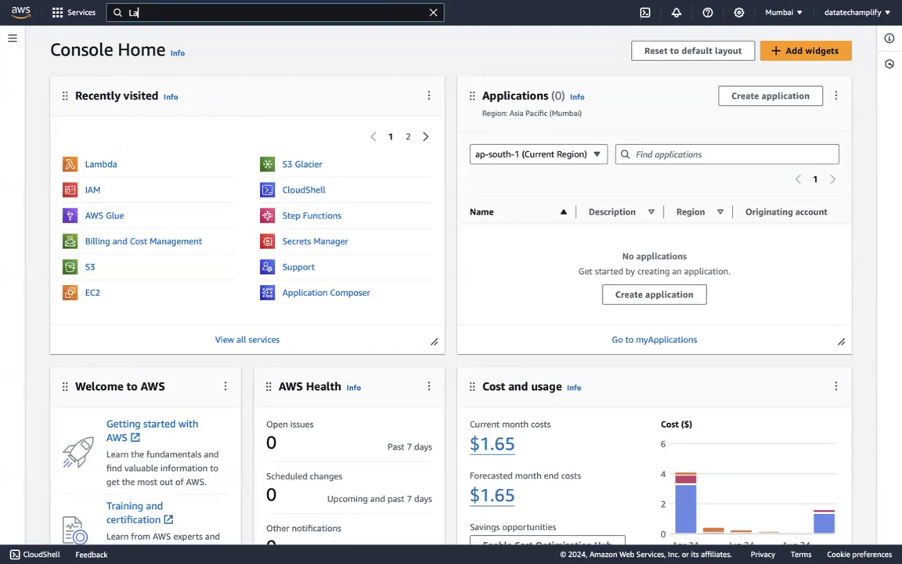
pyautogui.write('Lambda')
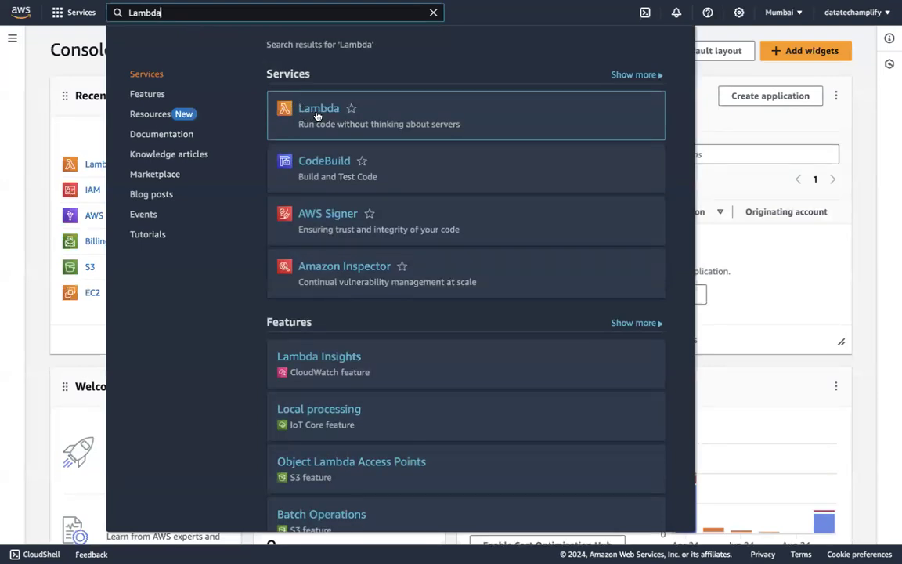
pyautogui.click(322, 108)
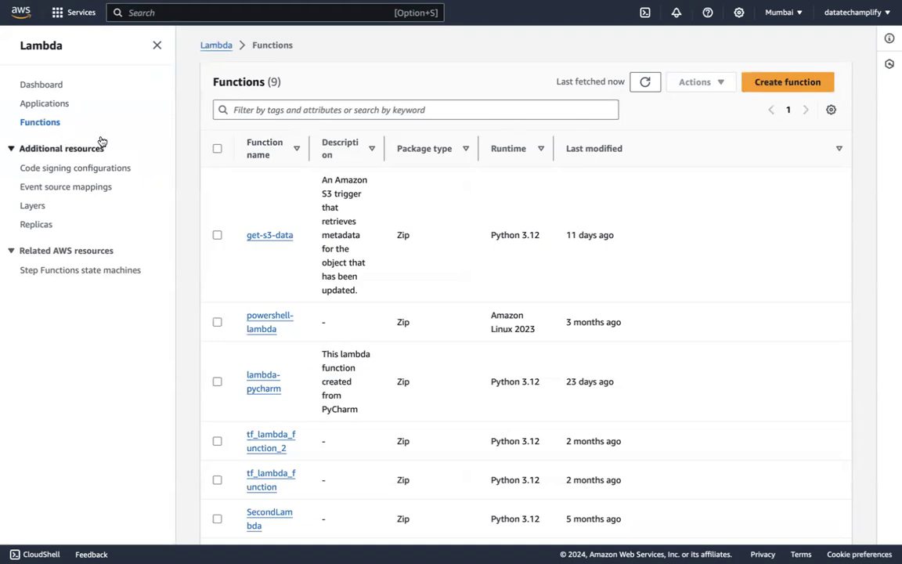
pyautogui.click(781, 92)
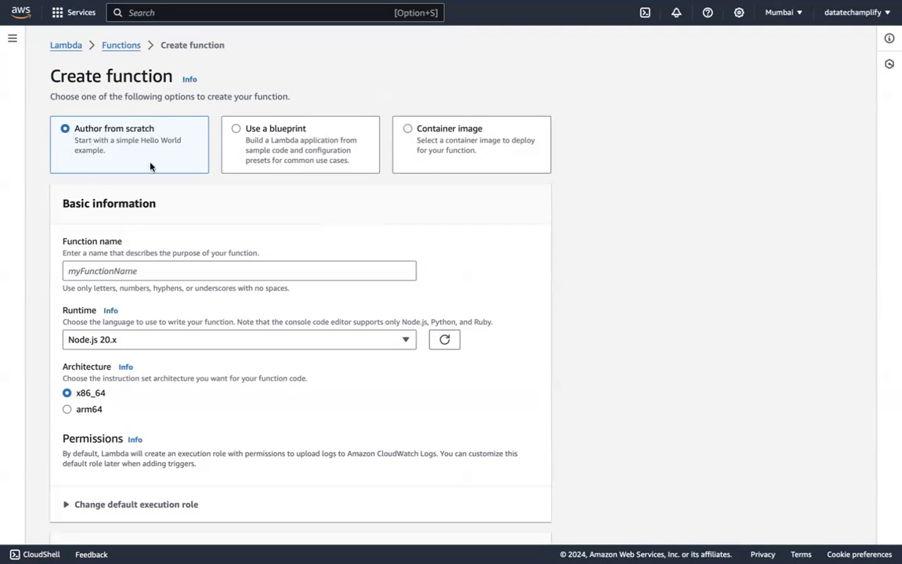
# Name the new function ncodedata-first-lambda-function
pyautogui.scroll(-2, 162, 227)
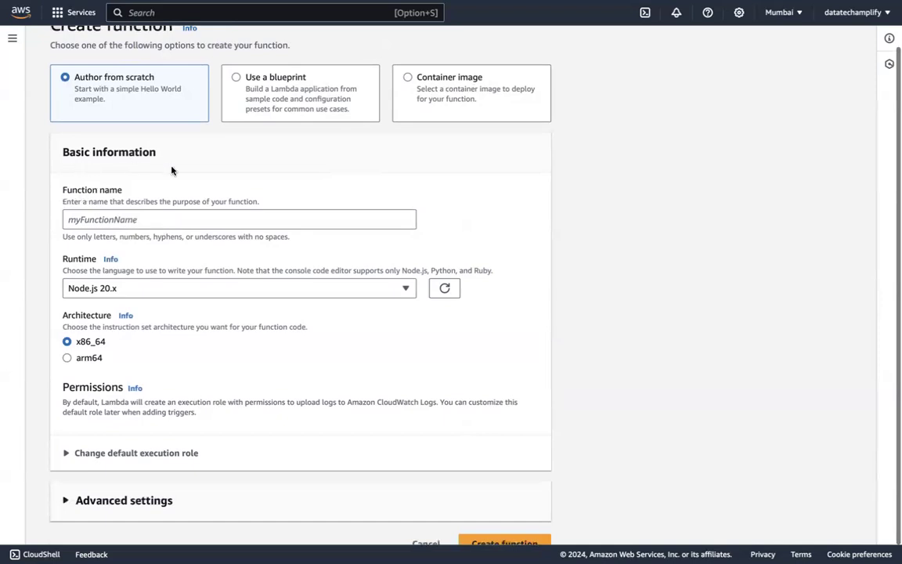
pyautogui.scroll(-1, 162, 205)
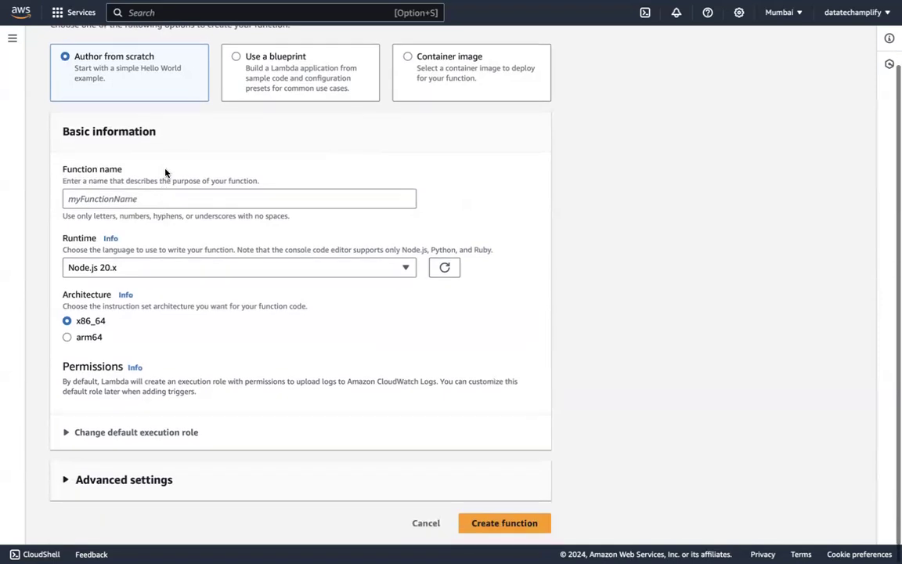
pyautogui.click(131, 199)
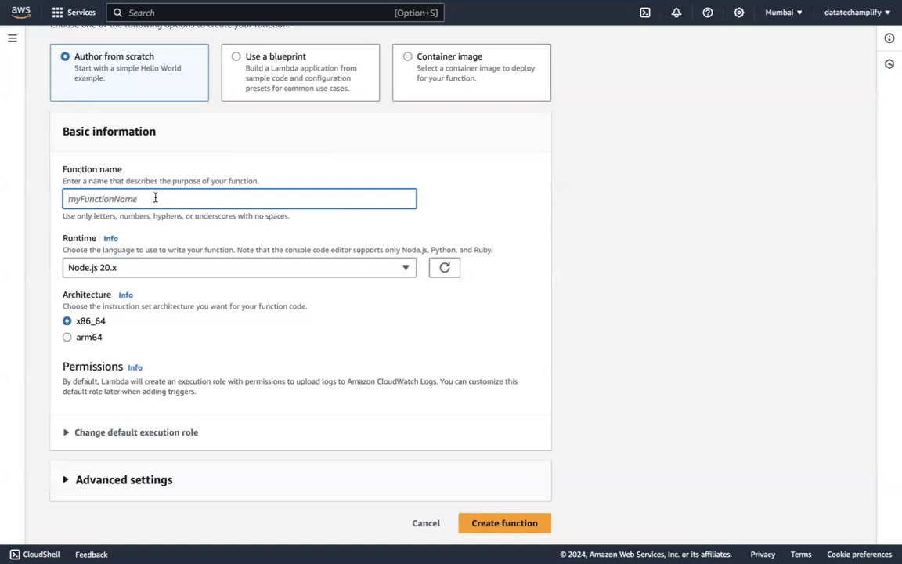
pyautogui.click(168, 178)
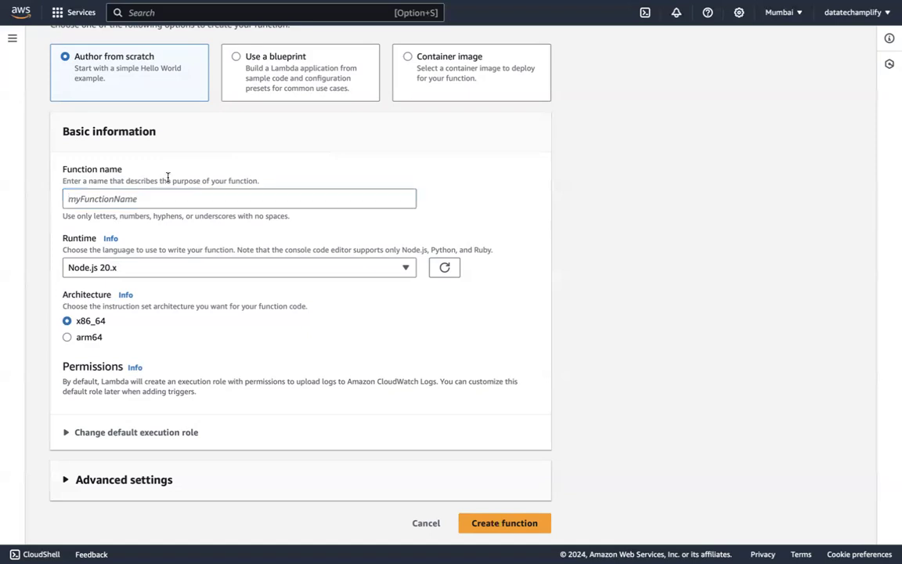
pyautogui.click(133, 200)
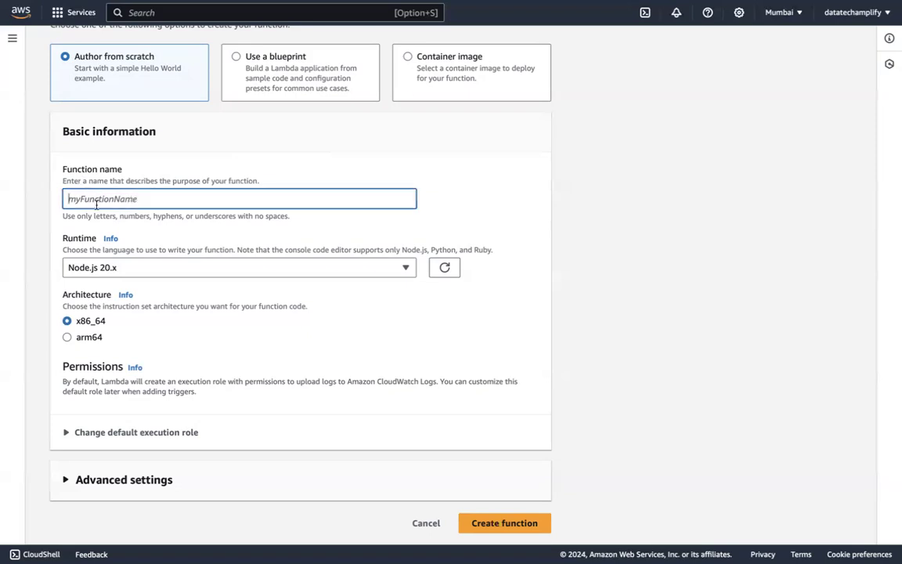
pyautogui.write('ncodedata-first-lambda')
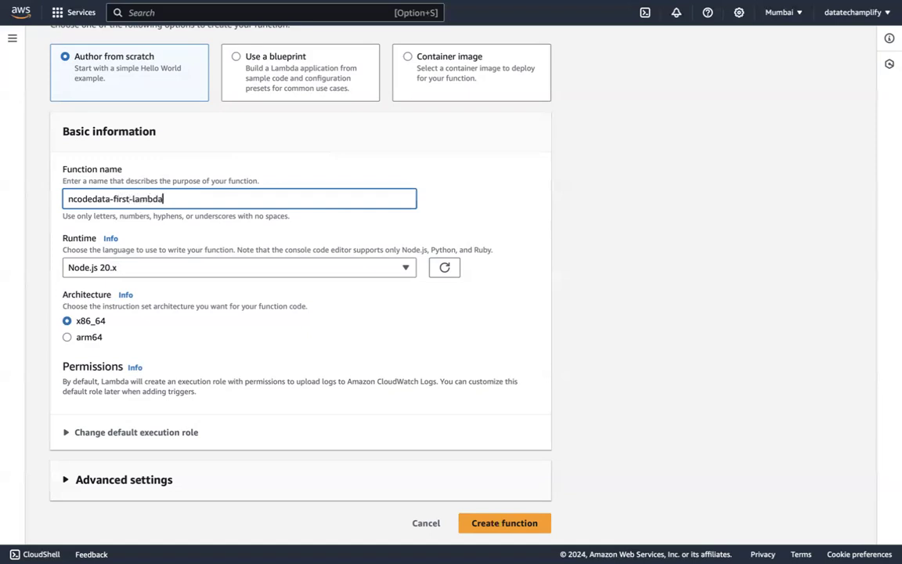
pyautogui.write('-function')
pyautogui.click(146, 224)
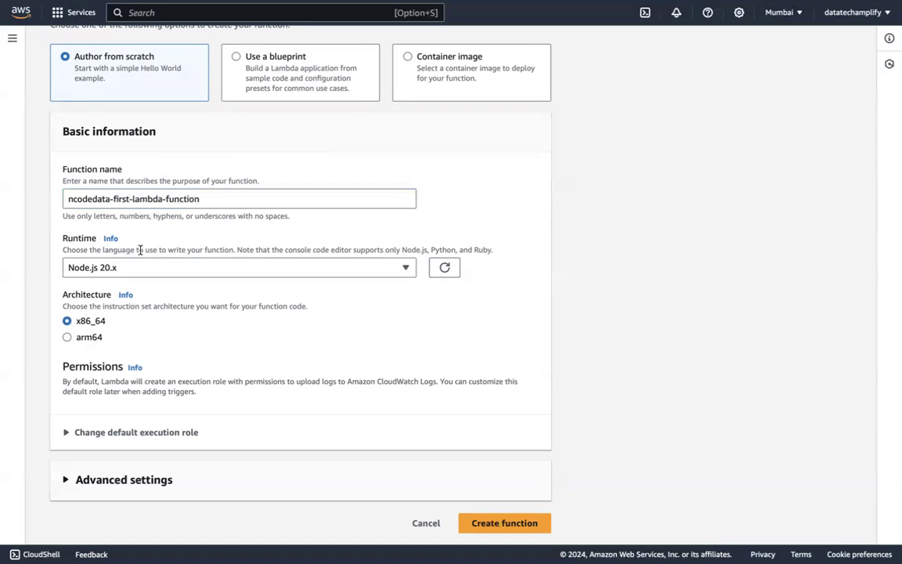
# Set the function's runtime to Python 3.12
pyautogui.doubleClick(85, 238)
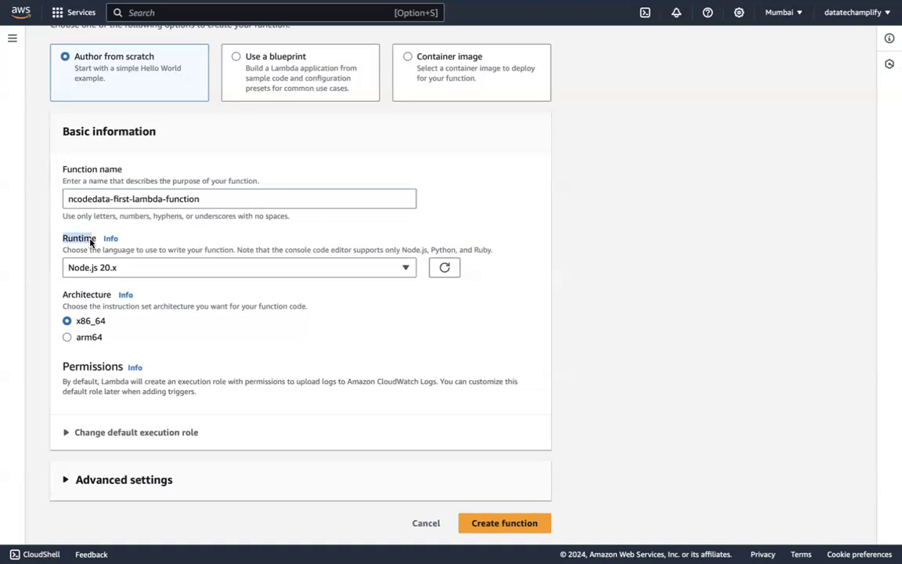
pyautogui.click(125, 268)
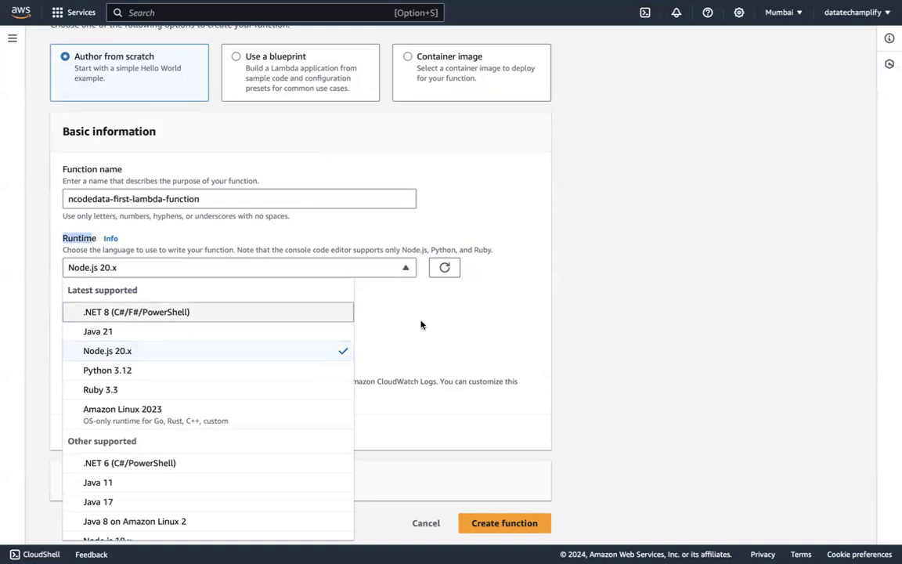
pyautogui.click(104, 372)
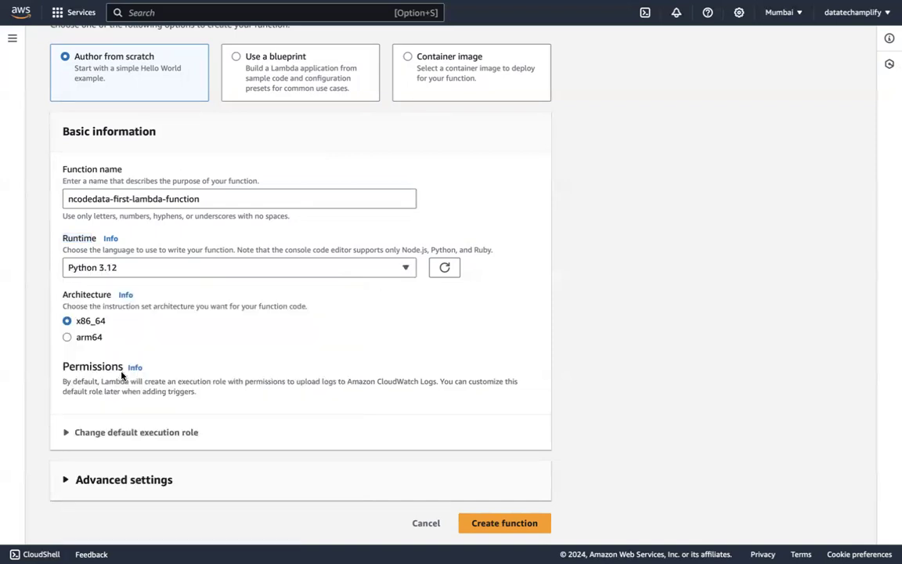
# Review the other latest and older supported runtimes, keeping Python 3.12 as the choice
pyautogui.click(139, 268)
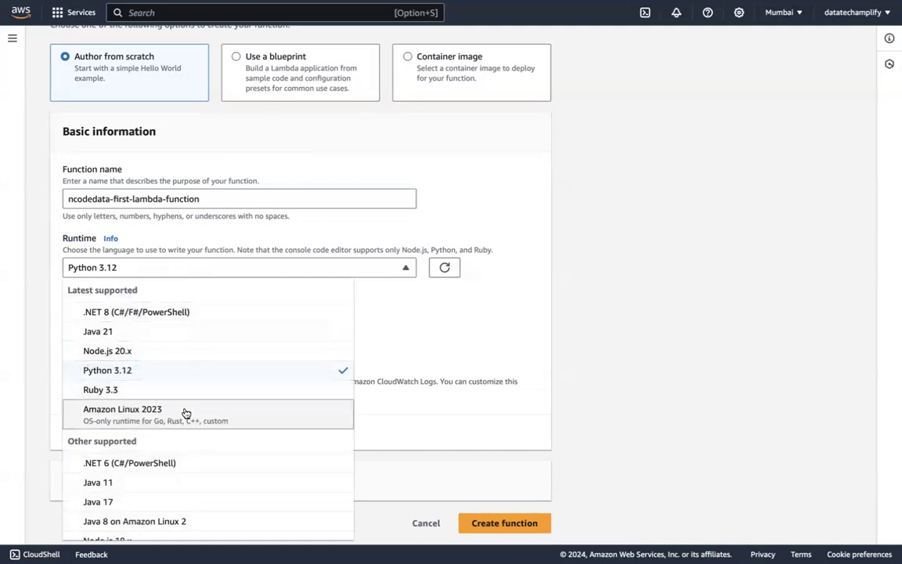
pyautogui.scroll(-2, 186, 414)
pyautogui.scroll(-1, 162, 425)
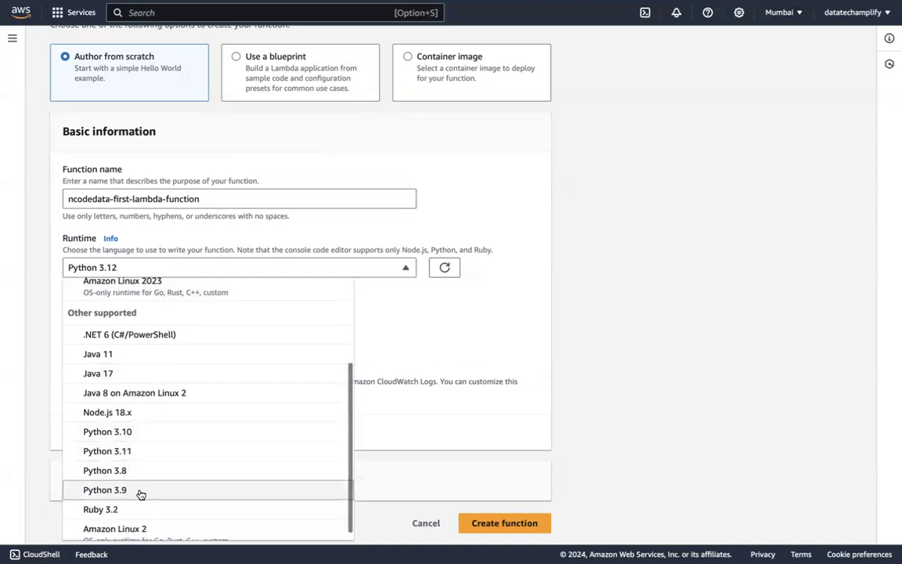
pyautogui.scroll(-1, 140, 493)
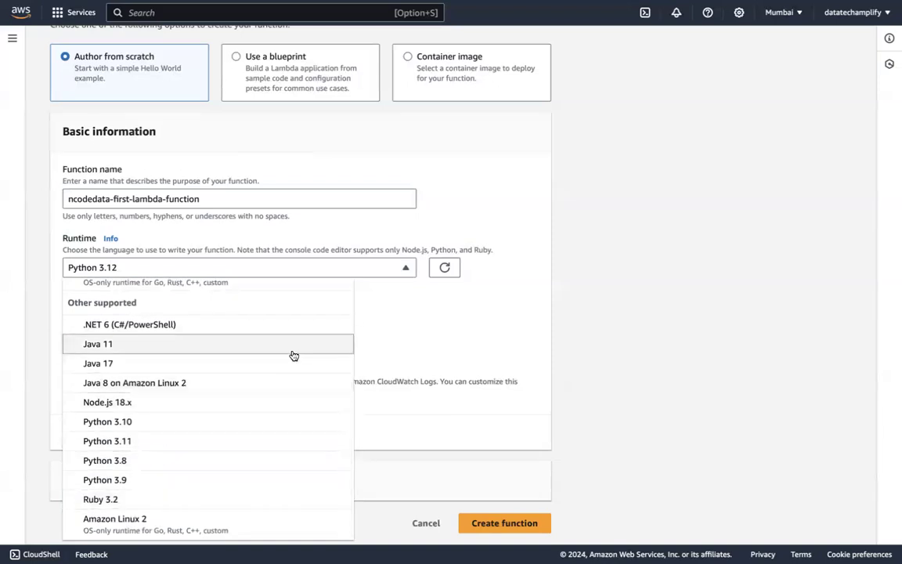
pyautogui.scroll(2, 294, 355)
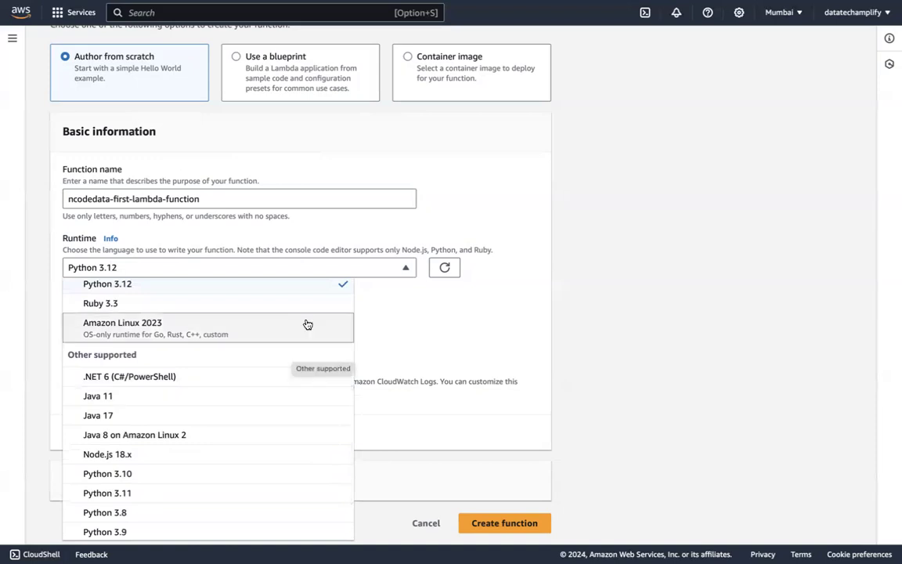
pyautogui.scroll(2, 240, 303)
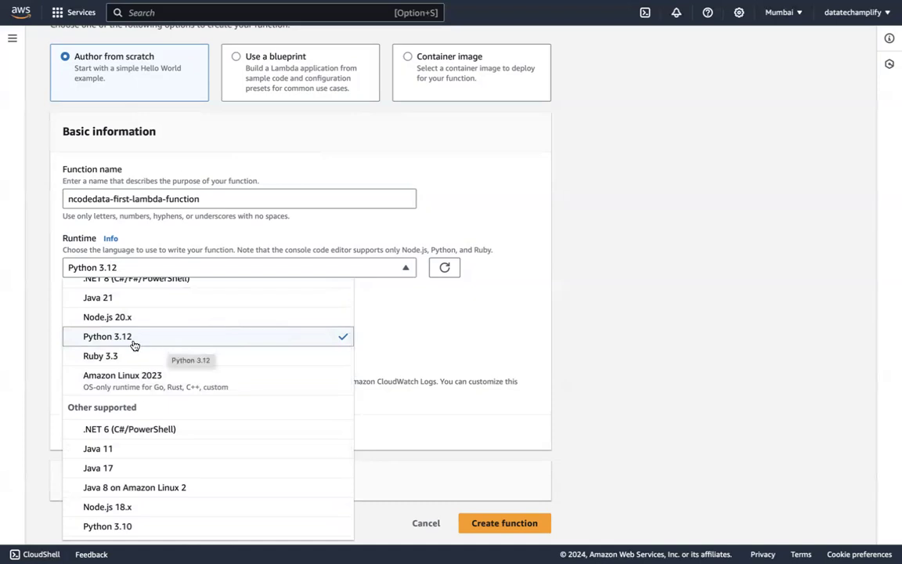
pyautogui.click(87, 338)
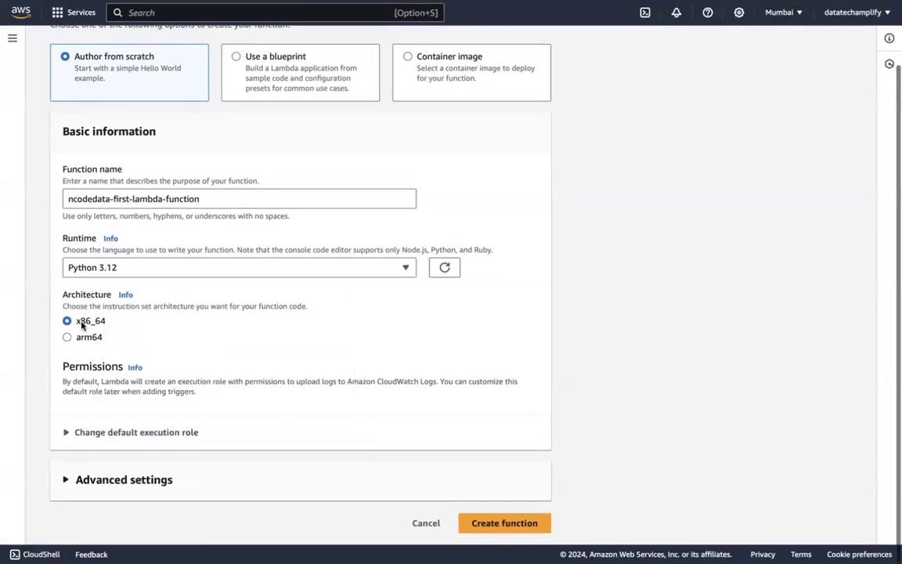
# Expand the options for changing the function's default execution role
pyautogui.click(117, 435)
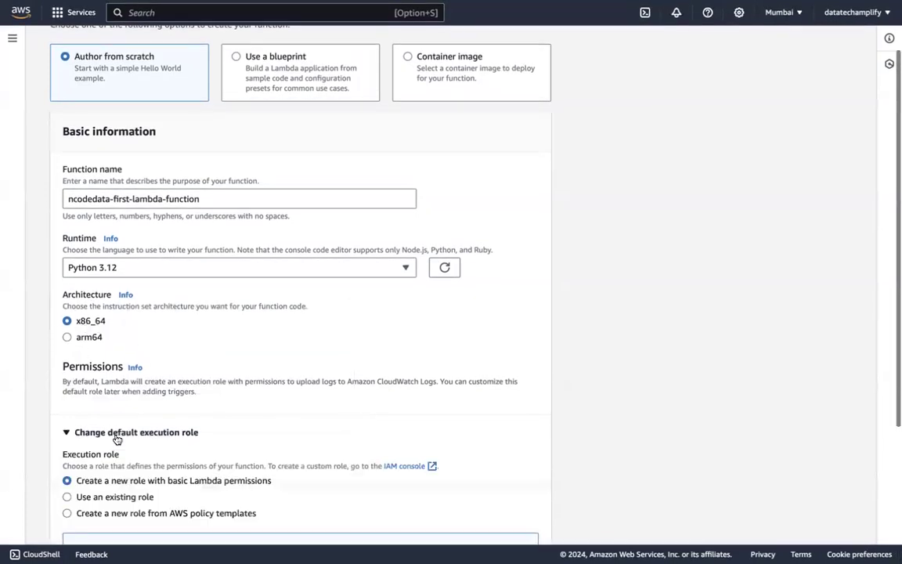
pyautogui.scroll(-3, 192, 420)
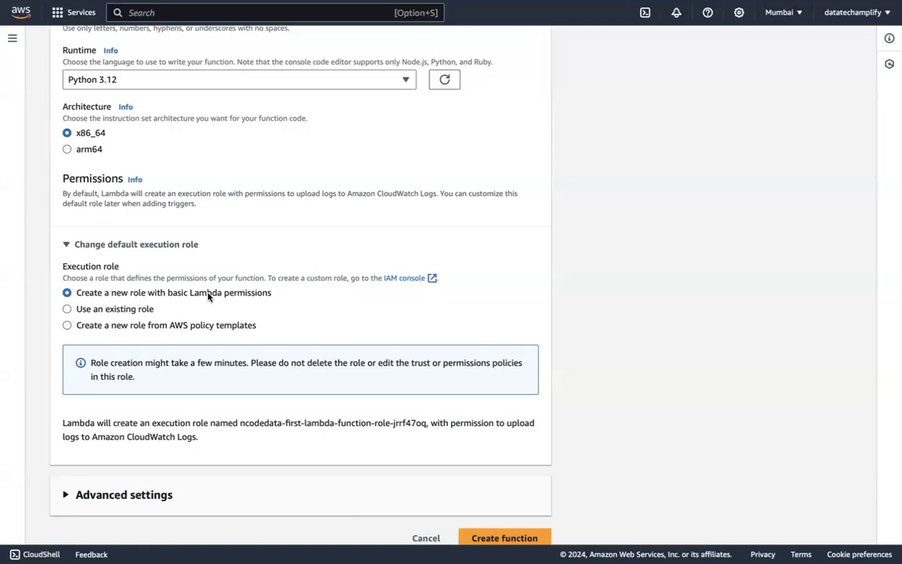
# Search the AWS services for IAM and close the results without opening one
pyautogui.click(203, 14)
pyautogui.write('IAM')
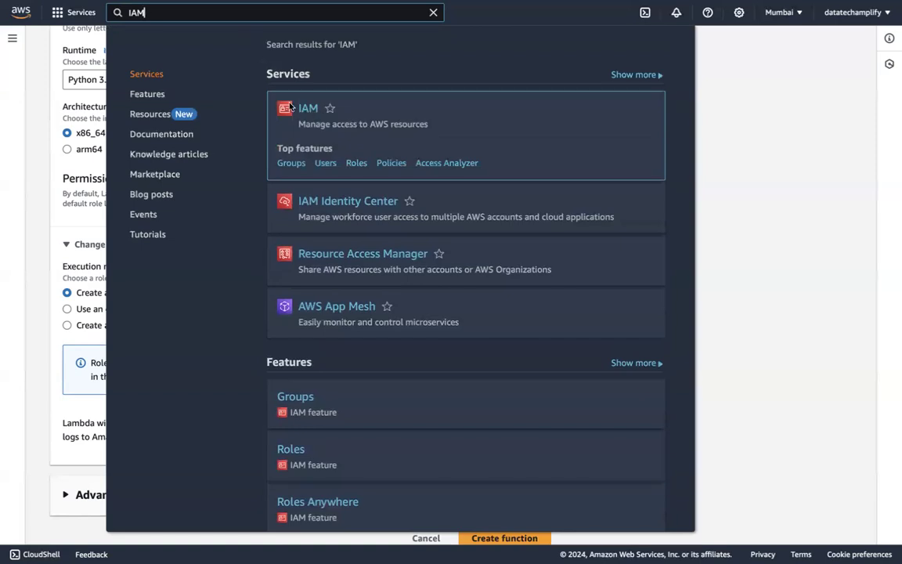
pyautogui.moveTo(305, 109)
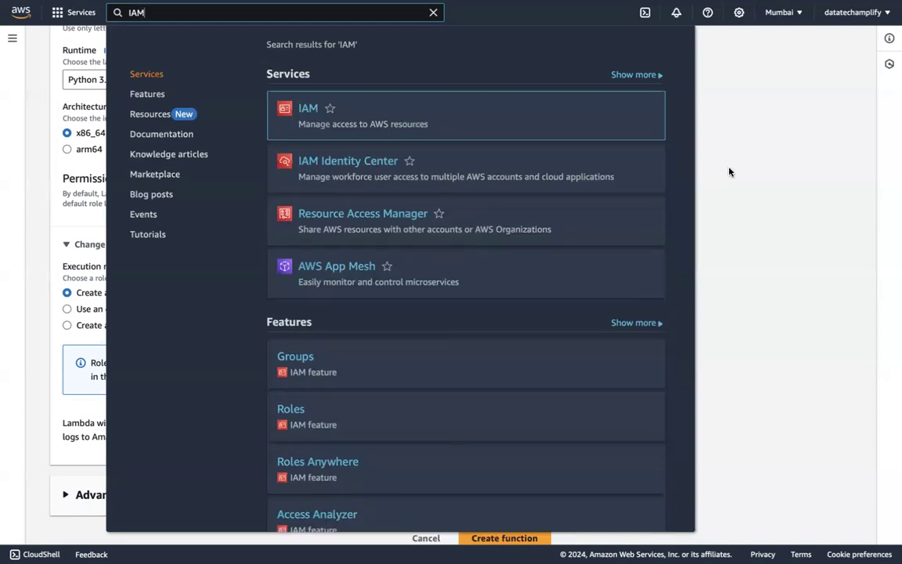
pyautogui.click(728, 171)
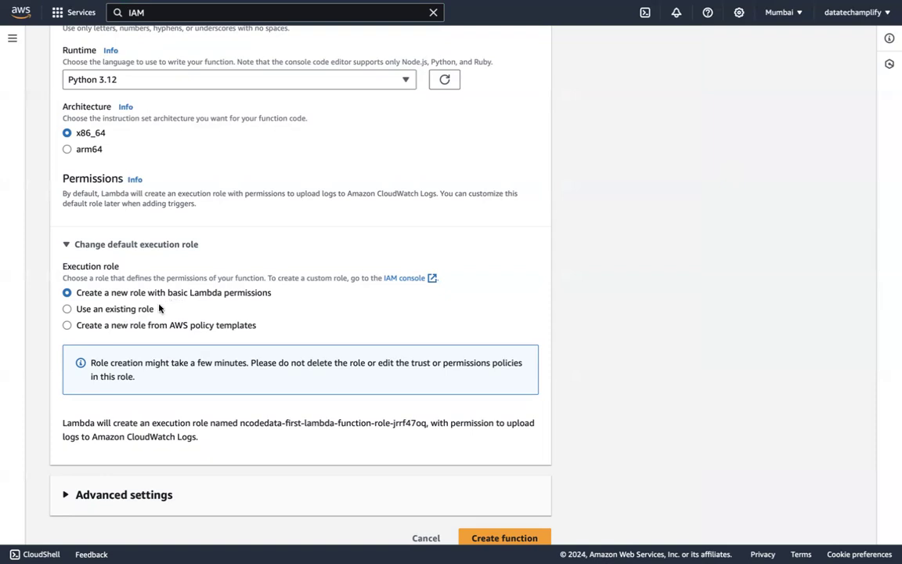
# Set the function to use the existing execution role project_lambda_dev_role instead of a newly created role
pyautogui.click(67, 308)
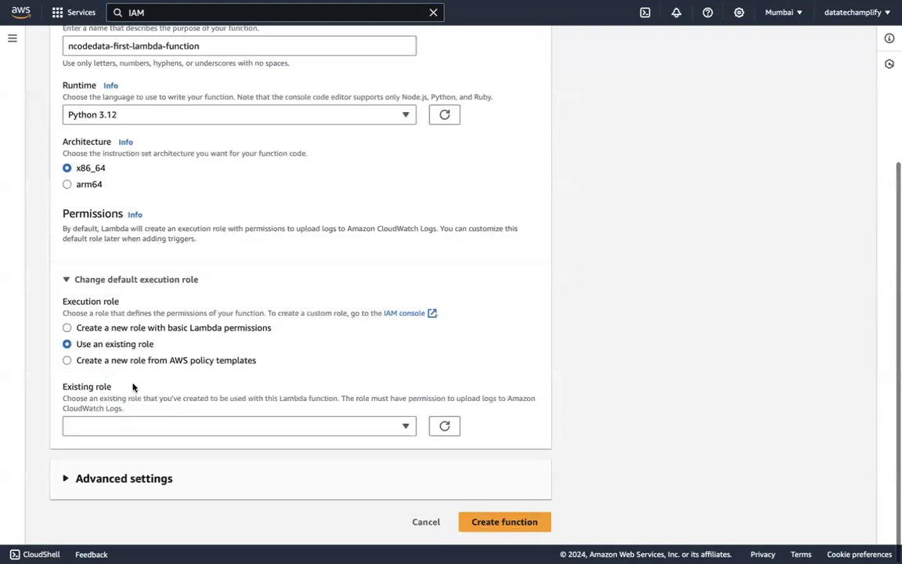
pyautogui.click(149, 426)
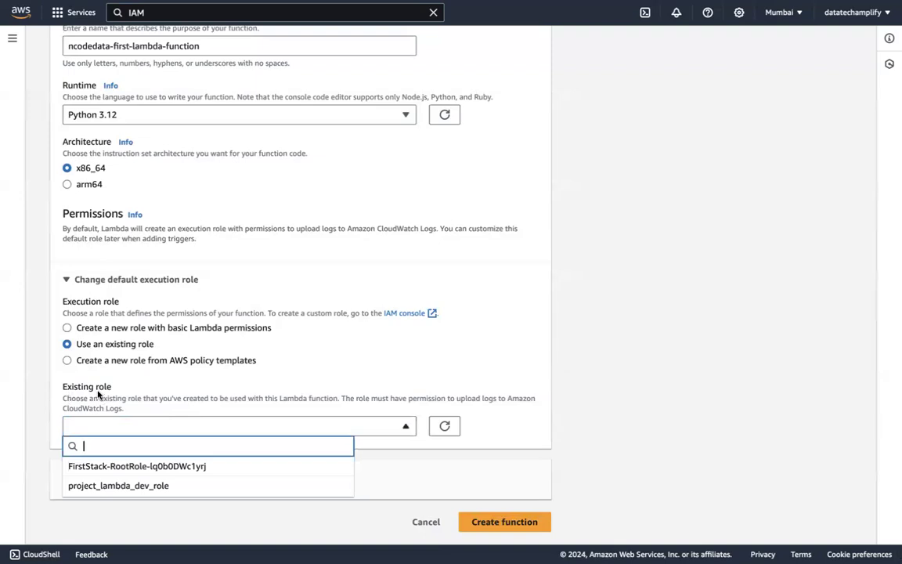
pyautogui.click(173, 487)
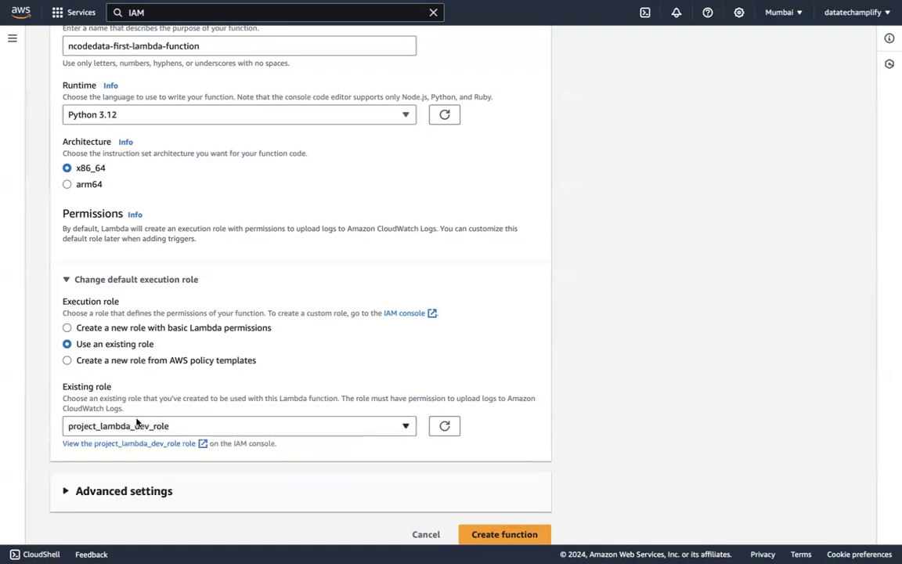
pyautogui.click(68, 328)
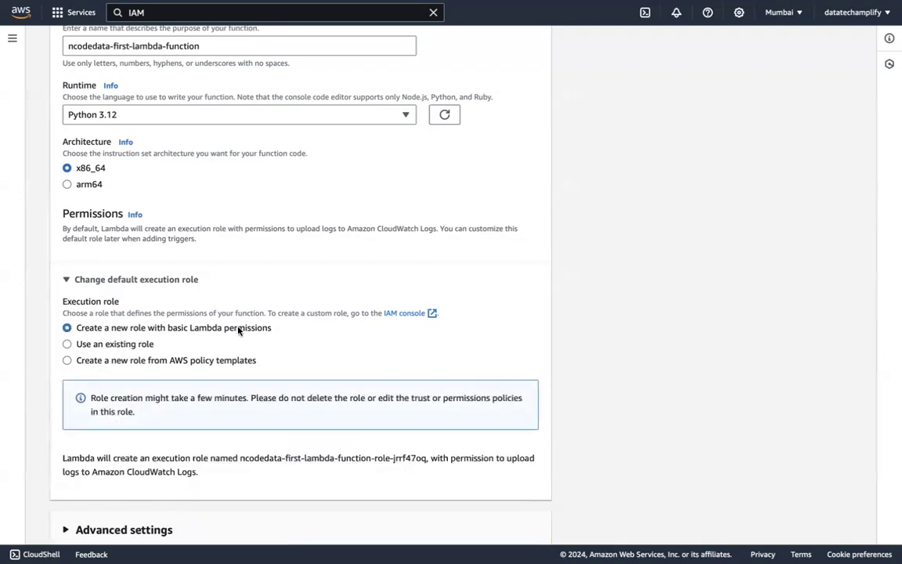
pyautogui.scroll(-1, 253, 392)
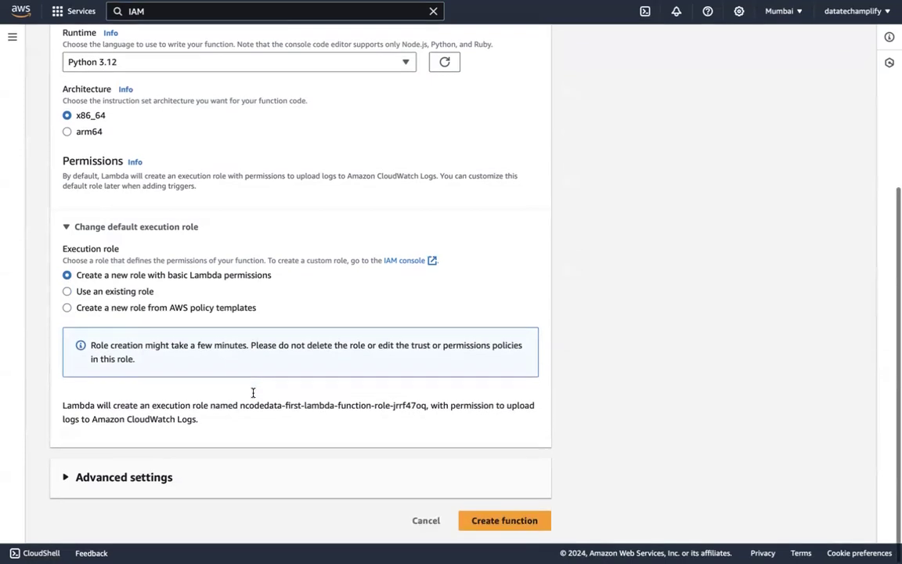
pyautogui.click(68, 290)
pyautogui.click(101, 413)
pyautogui.click(118, 414)
# Expand the advanced settings of the new function
pyautogui.click(145, 479)
pyautogui.scroll(-3, 138, 403)
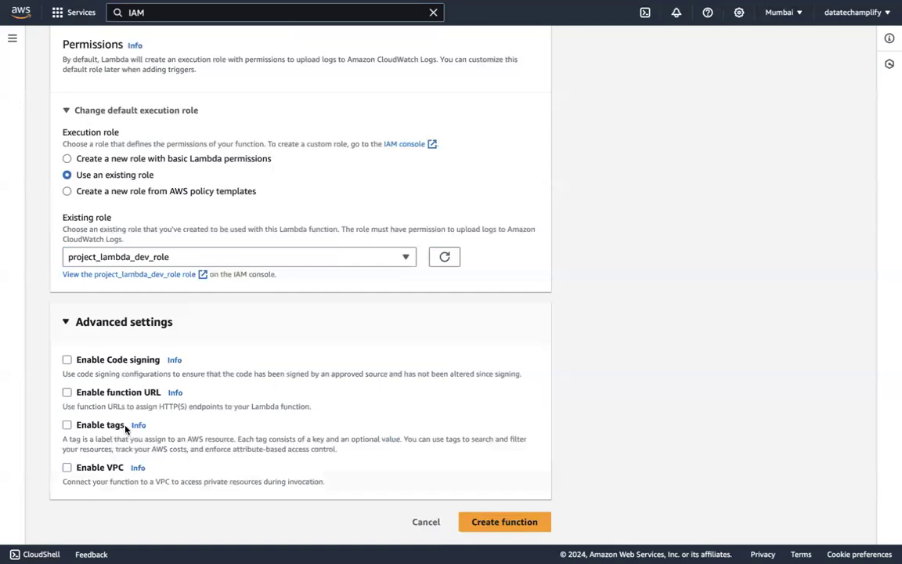
pyautogui.click(78, 425)
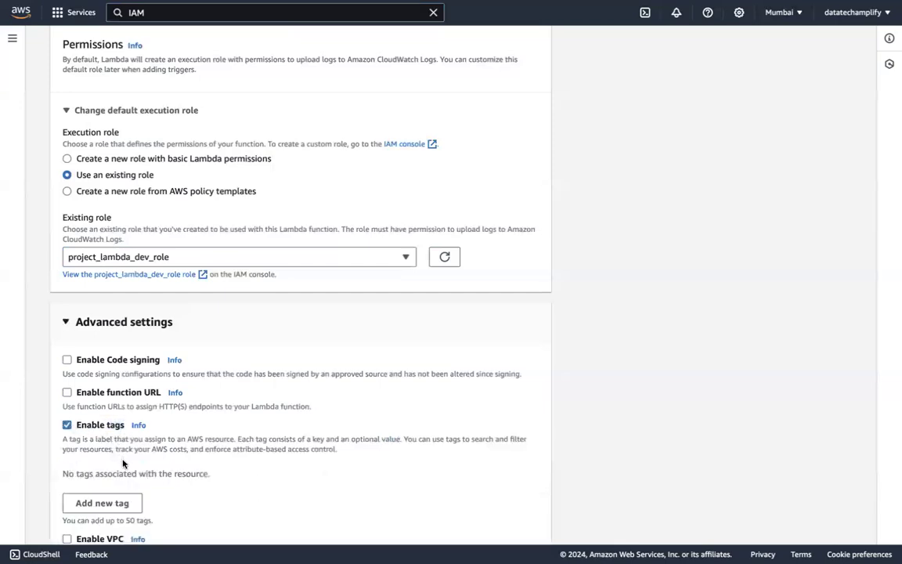
pyautogui.scroll(-1, 130, 482)
pyautogui.click(66, 350)
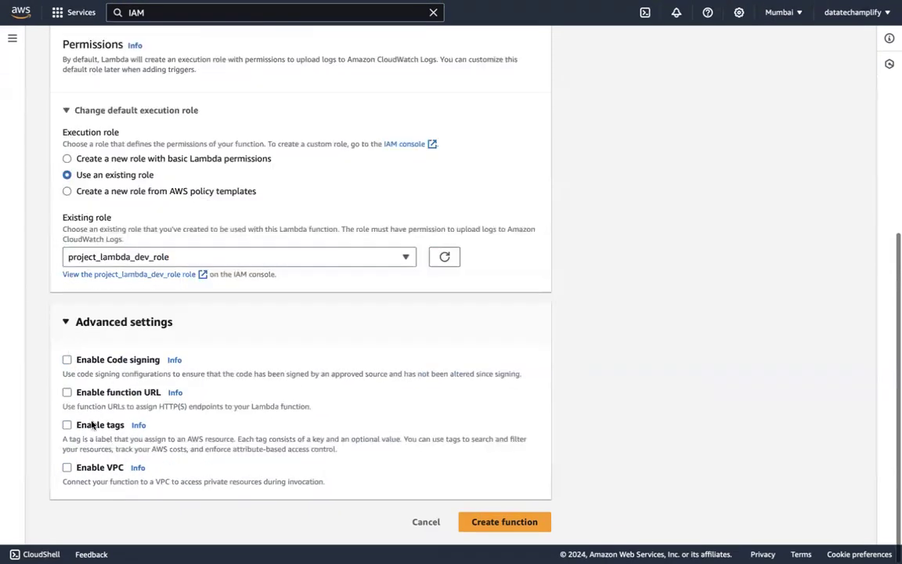
# Examine the VPC option and the description of the tags option in the advanced settings
pyautogui.click(75, 464)
pyautogui.click(73, 465)
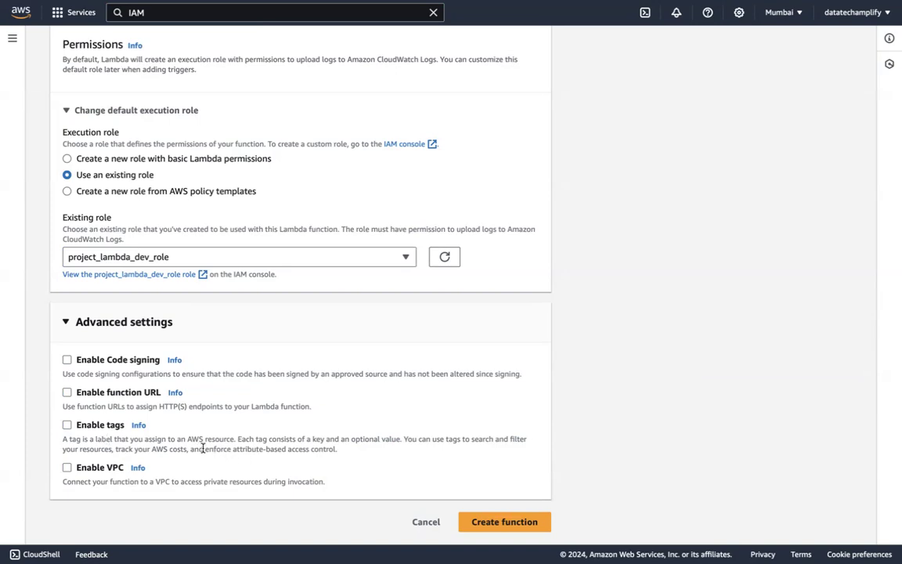
pyautogui.moveTo(405, 441); pyautogui.dragTo(405, 445)
pyautogui.click(404, 454)
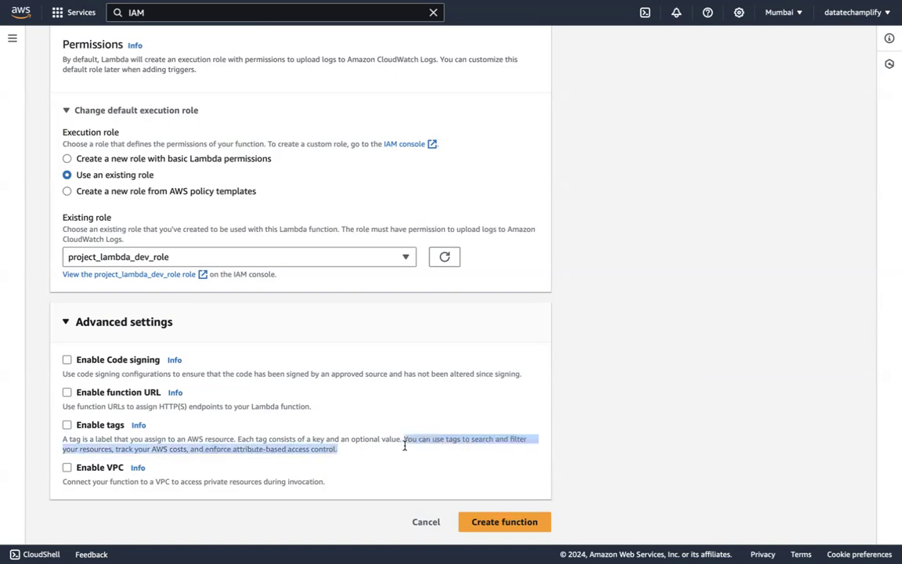
pyautogui.click(407, 448)
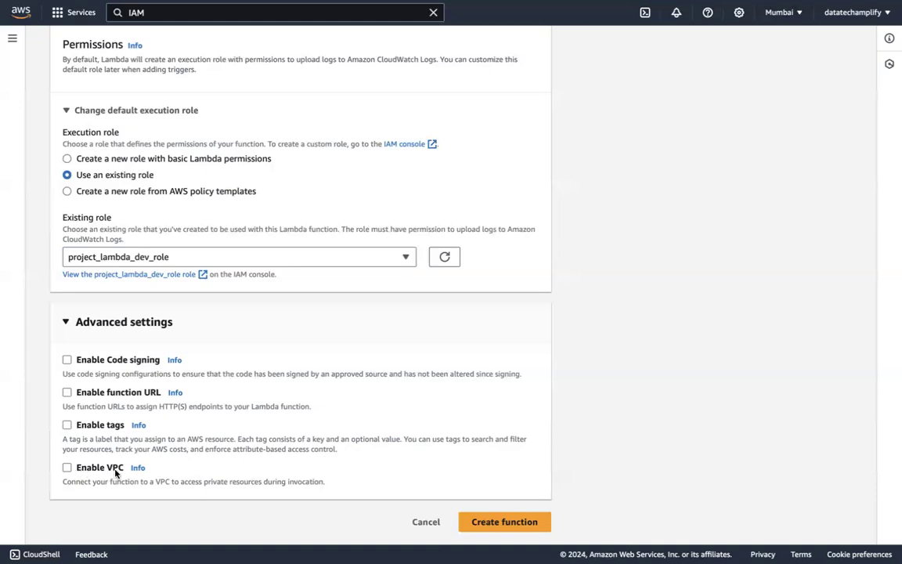
# Try connecting the function to the default VPC, and turn the VPC option off again
pyautogui.click(75, 472)
pyautogui.scroll(-2, 165, 477)
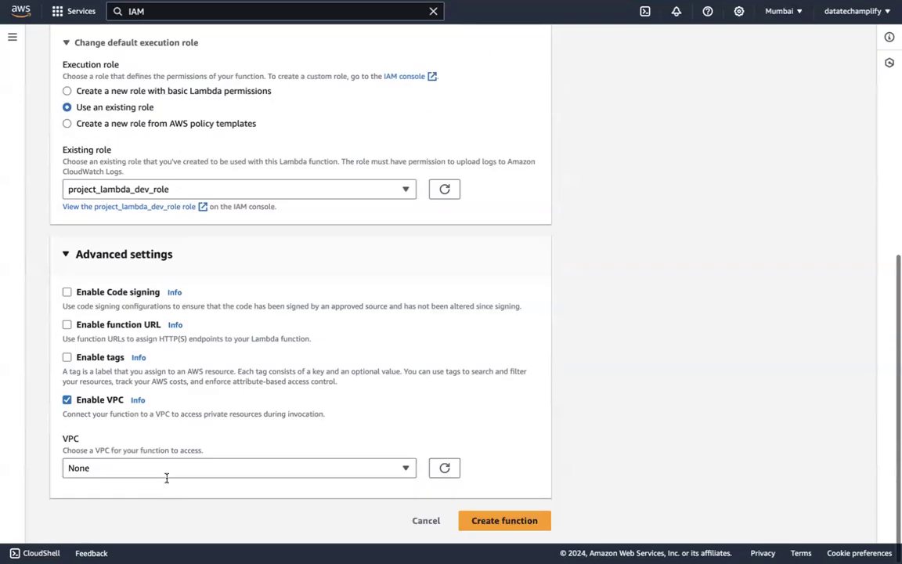
pyautogui.click(136, 470)
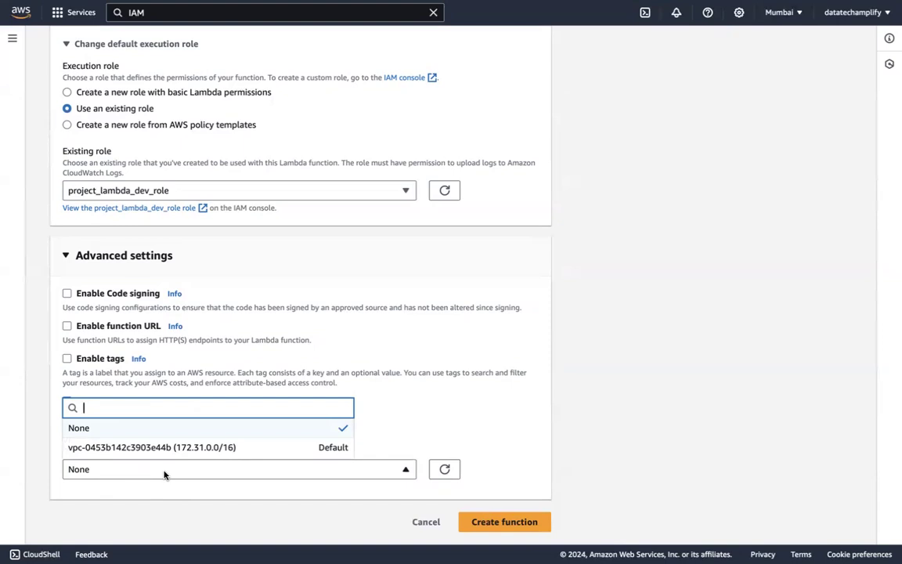
pyautogui.click(102, 453)
pyautogui.scroll(-2, 131, 486)
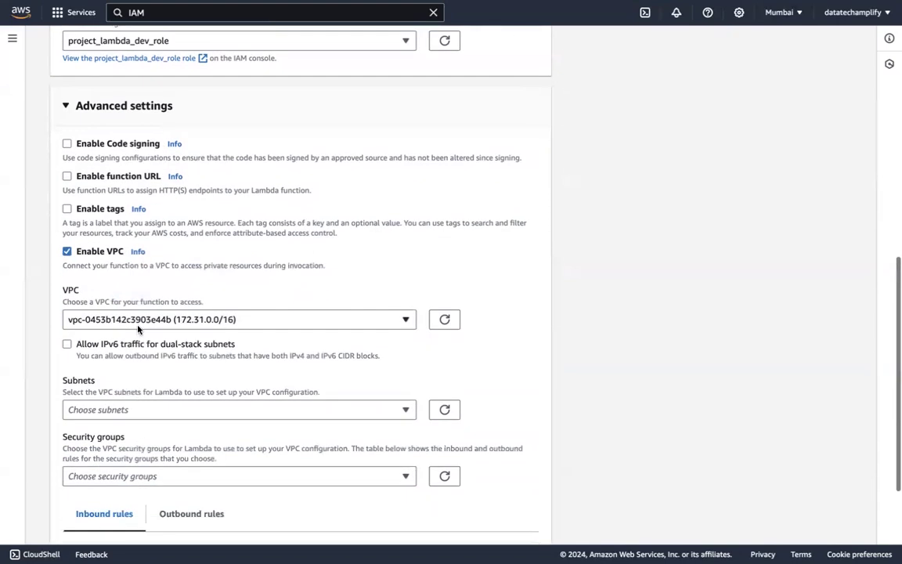
pyautogui.click(125, 321)
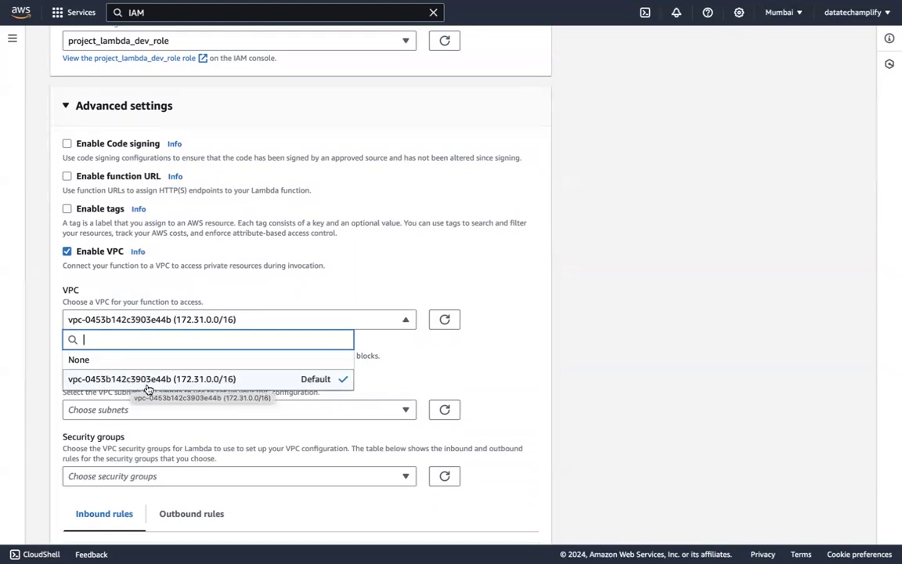
pyautogui.click(67, 251)
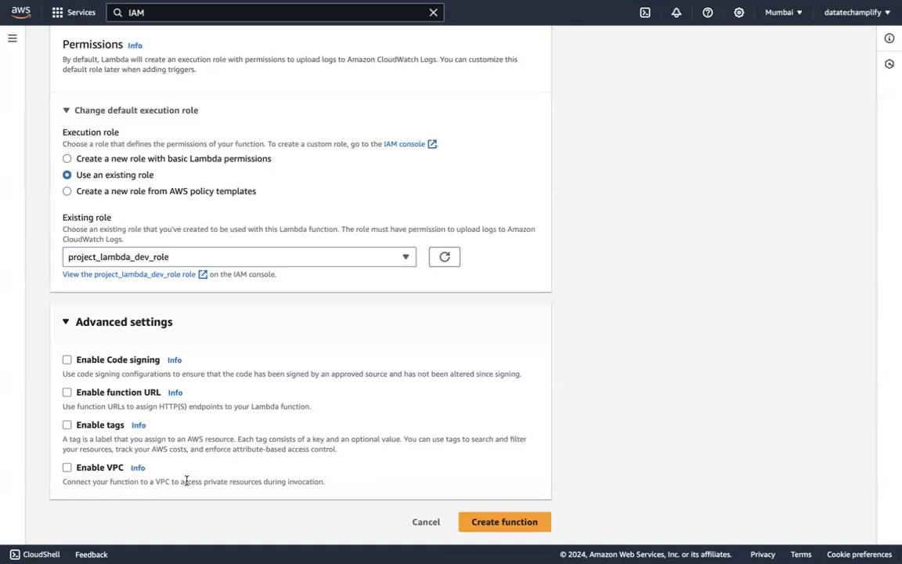
# Preview the subnet, security group and rule settings offered for the default VPC, leaving the VPC option disabled
pyautogui.click(68, 469)
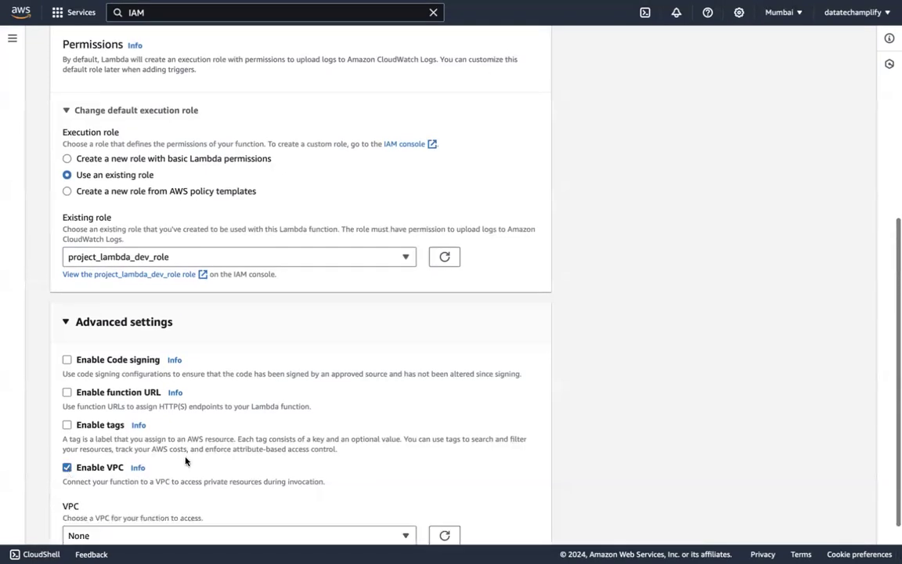
pyautogui.scroll(-1, 185, 458)
pyautogui.click(157, 469)
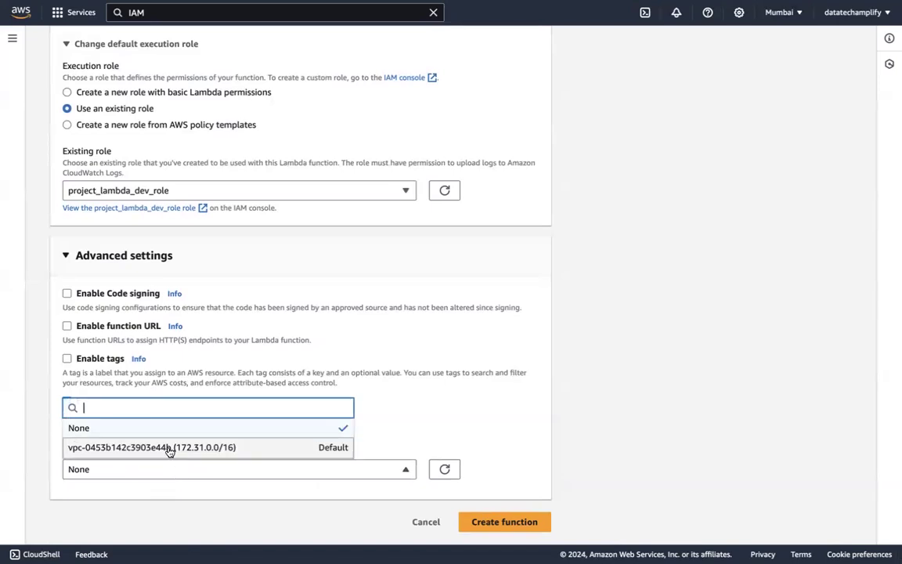
pyautogui.click(169, 449)
pyautogui.scroll(-5, 205, 481)
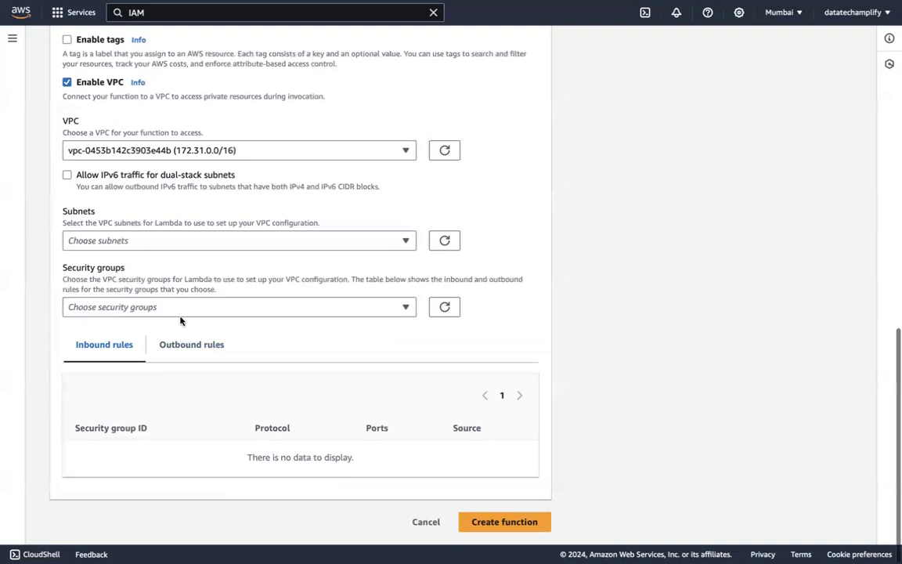
pyautogui.scroll(4, 123, 235)
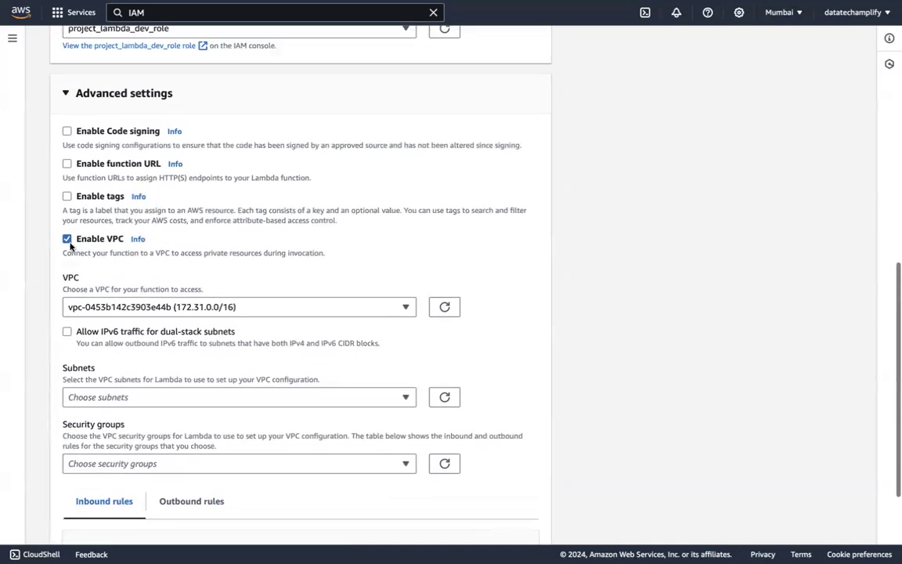
pyautogui.click(68, 243)
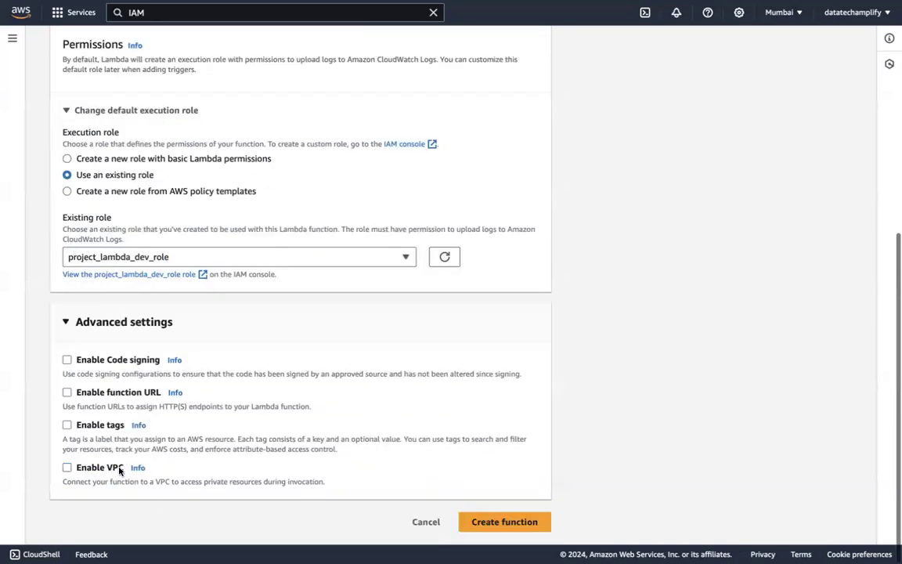
# Check the function name and create the function with the chosen settings
pyautogui.scroll(5, 387, 396)
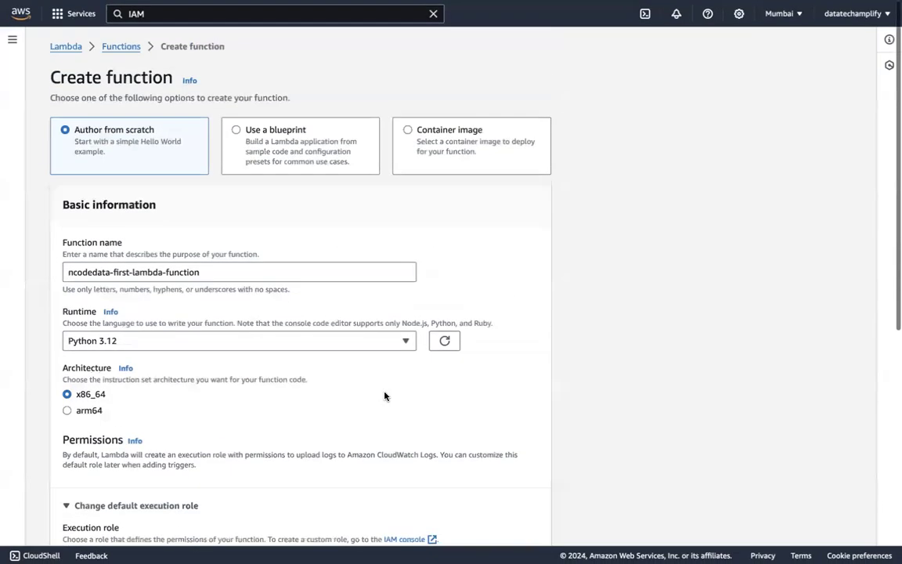
pyautogui.tripleClick(124, 280)
pyautogui.click(124, 280)
pyautogui.scroll(-5, 337, 391)
pyautogui.click(499, 519)
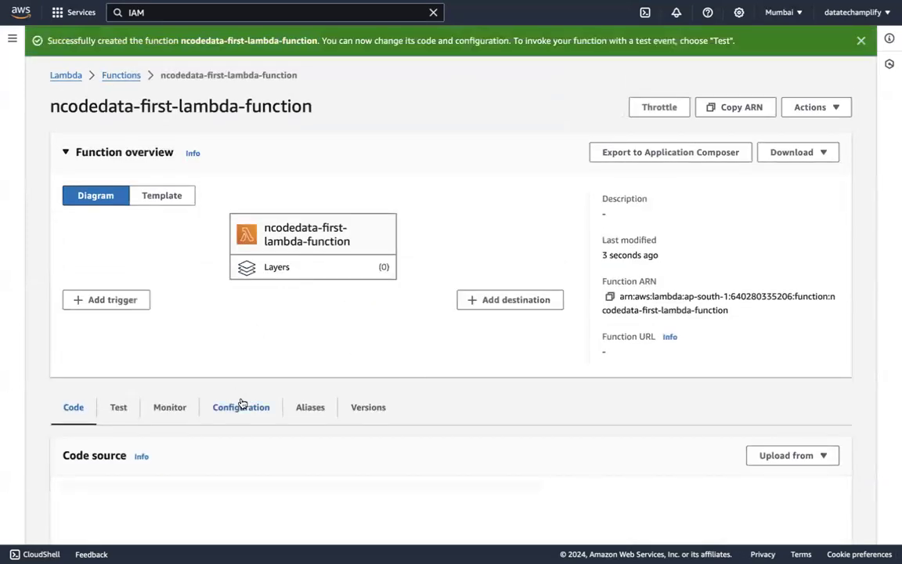
# Insert an empty line below the TODO comment in the lambda_handler code of the new function
pyautogui.moveTo(53, 107); pyautogui.dragTo(313, 107)
pyautogui.scroll(-3, 306, 196)
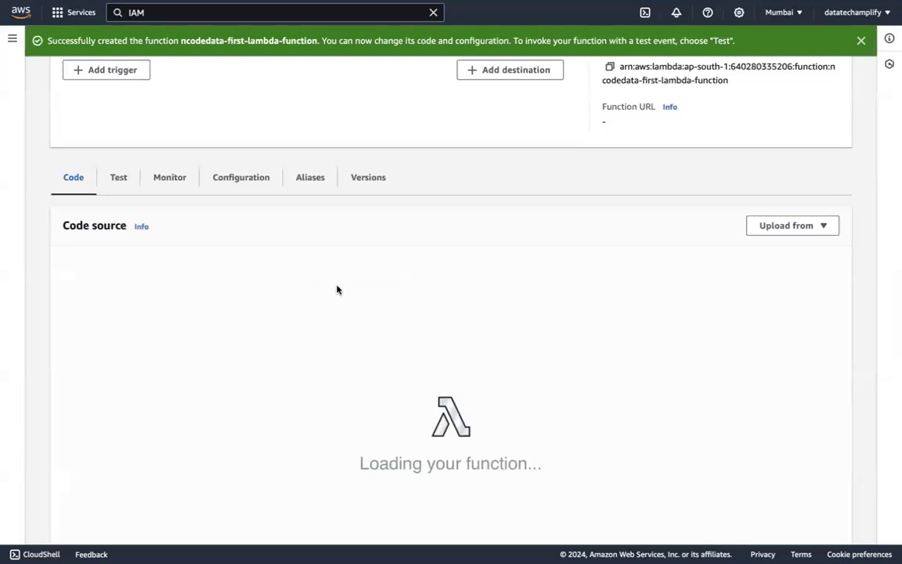
pyautogui.scroll(-1, 297, 356)
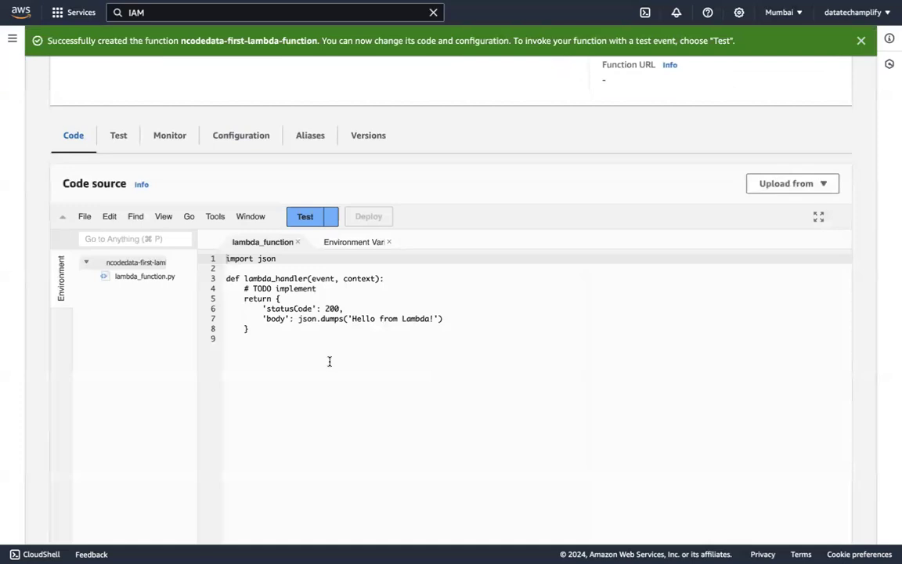
pyautogui.scroll(-1, 309, 171)
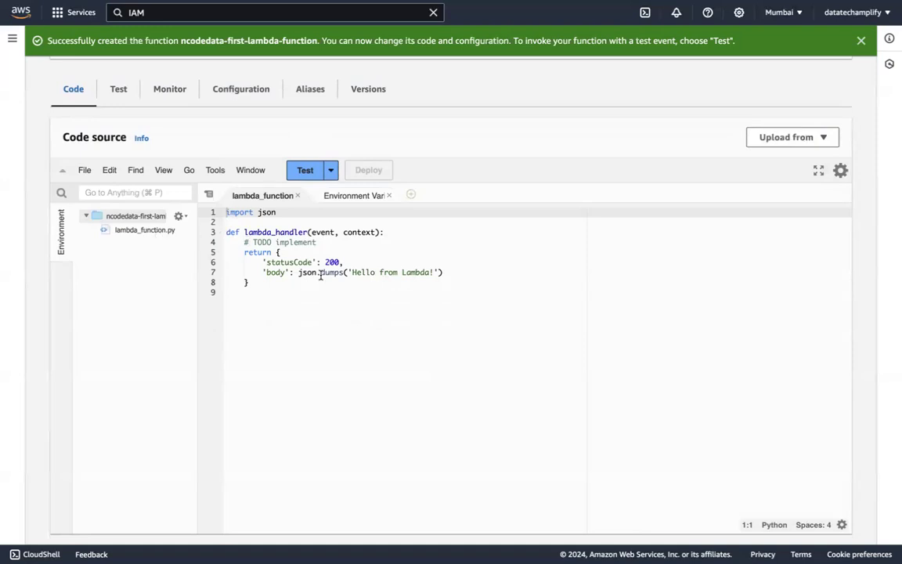
pyautogui.click(332, 243)
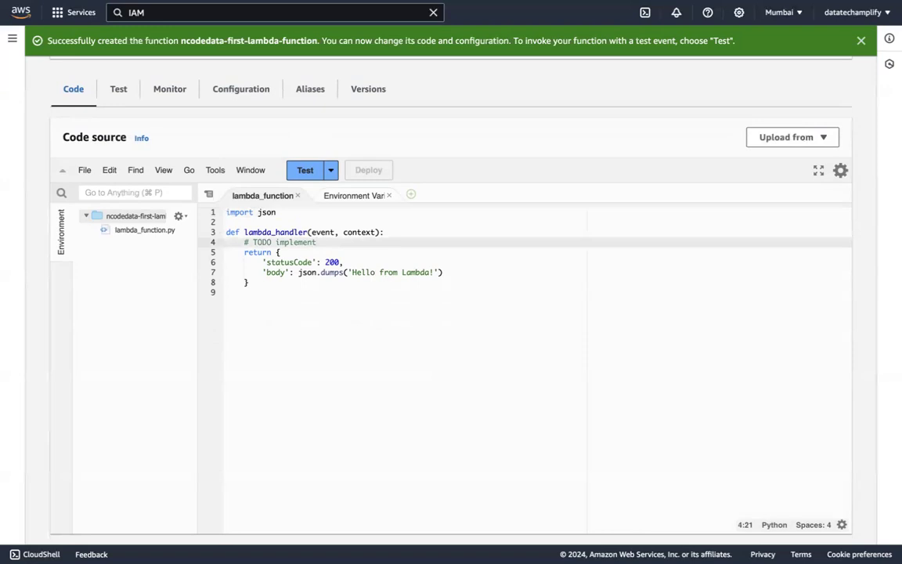
pyautogui.press('Return')
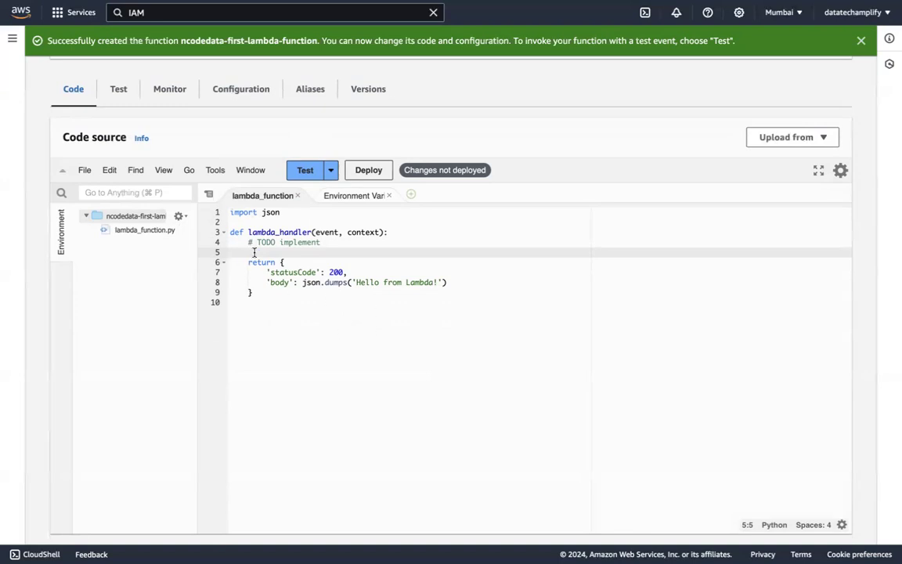
# Examine the function overview and the code properties, including the package size and last modified time
pyautogui.scroll(3, 217, 292)
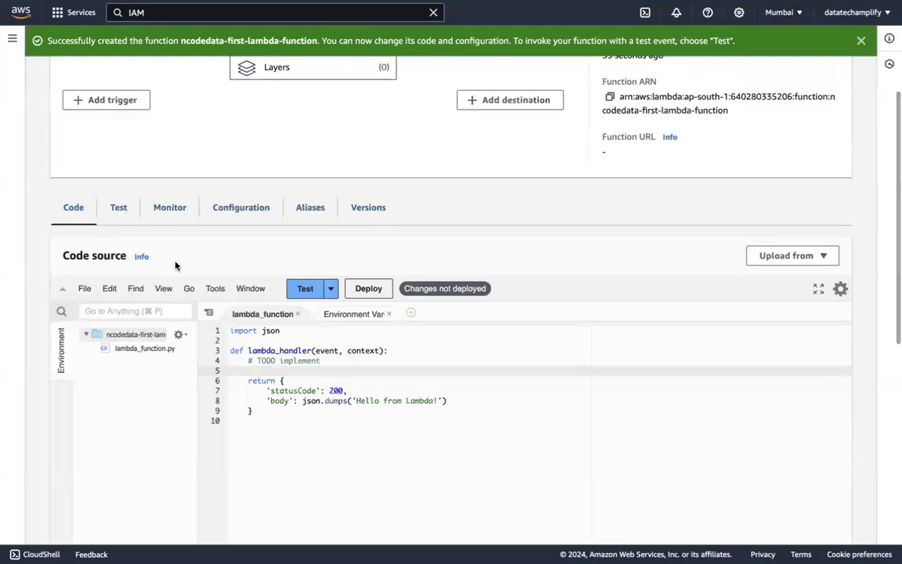
pyautogui.scroll(3, 347, 259)
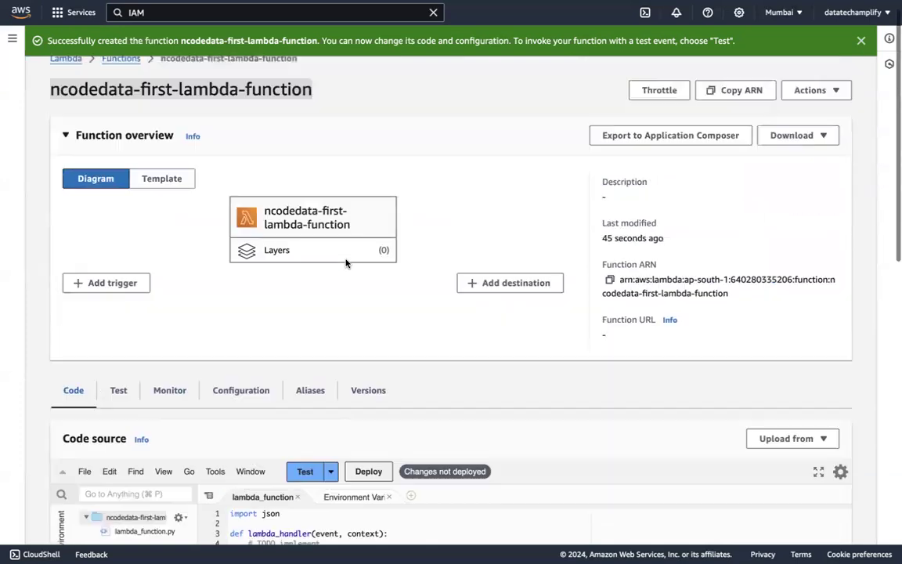
pyautogui.scroll(-5, 346, 261)
pyautogui.scroll(-5, 328, 357)
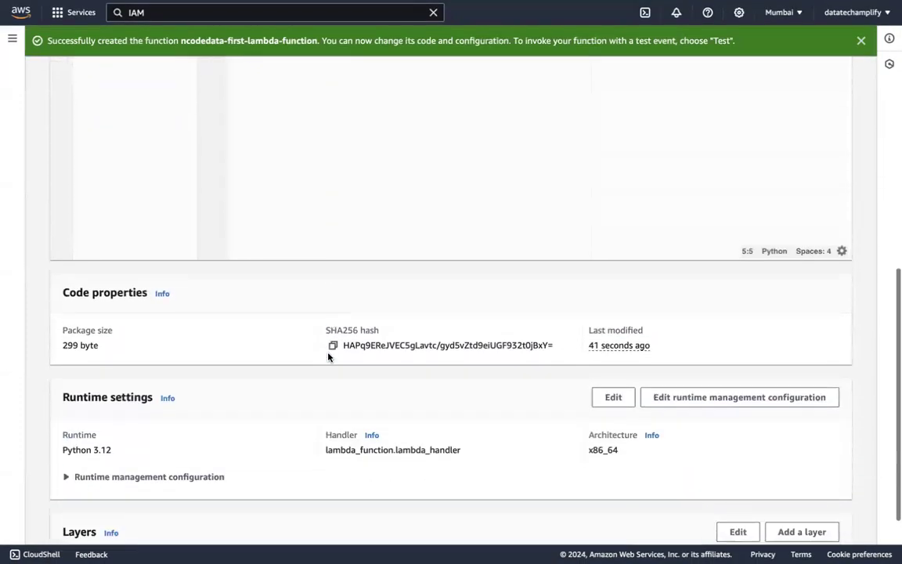
pyautogui.moveTo(59, 238); pyautogui.dragTo(151, 234)
pyautogui.click(96, 287)
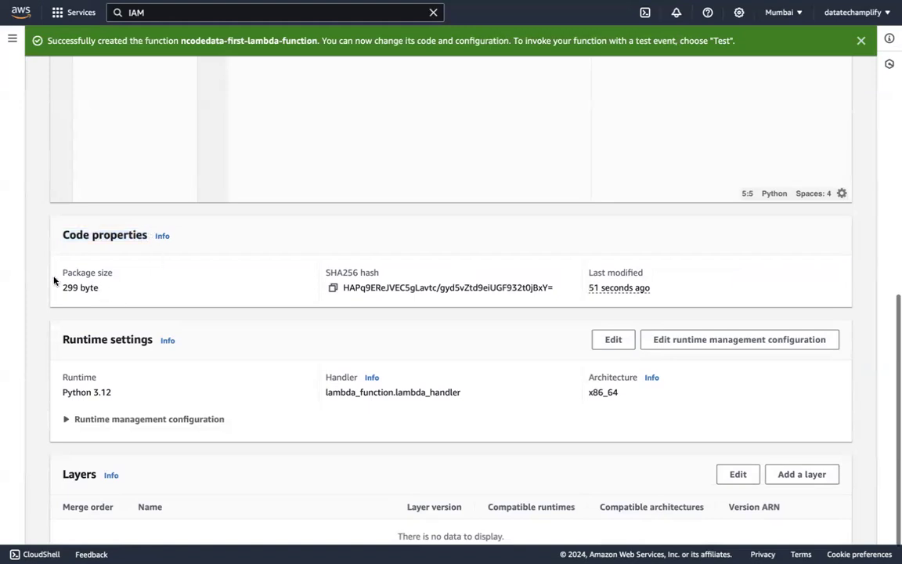
pyautogui.moveTo(62, 272); pyautogui.dragTo(114, 277)
pyautogui.scroll(4, 186, 258)
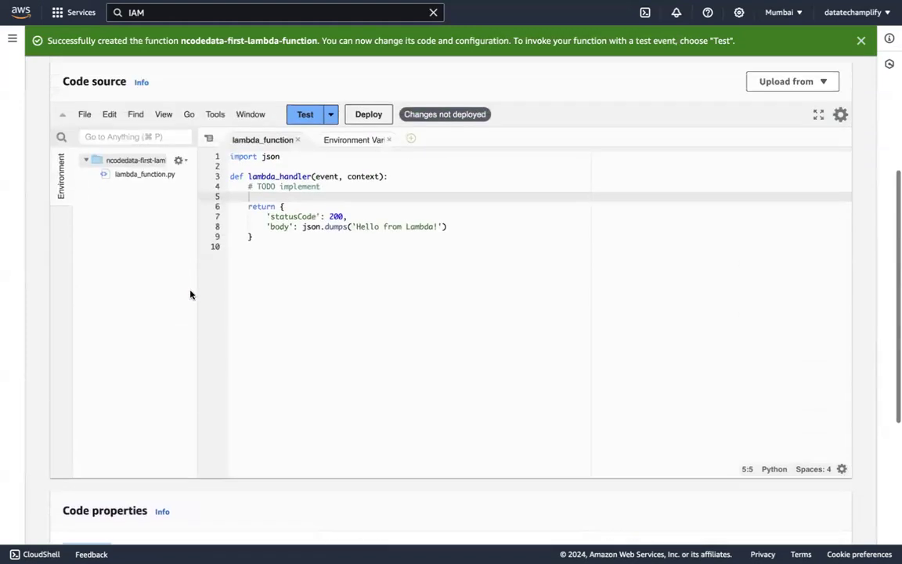
pyautogui.scroll(-4, 191, 296)
pyautogui.scroll(4, 186, 305)
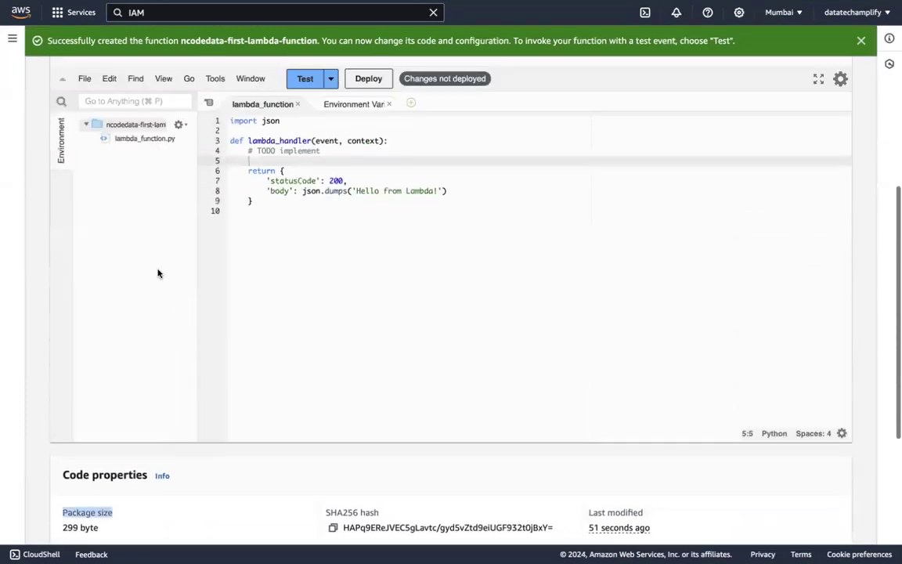
pyautogui.scroll(-3, 126, 394)
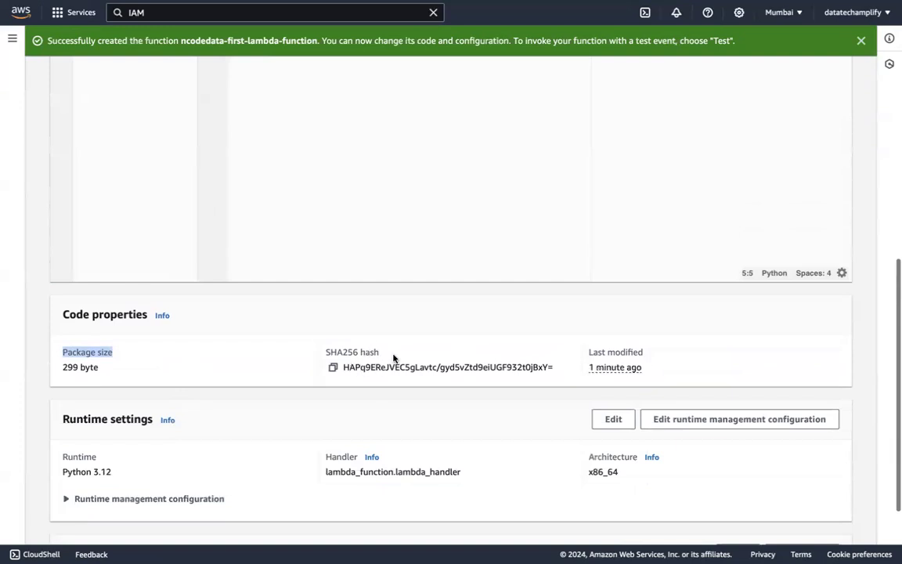
pyautogui.scroll(-2, 404, 391)
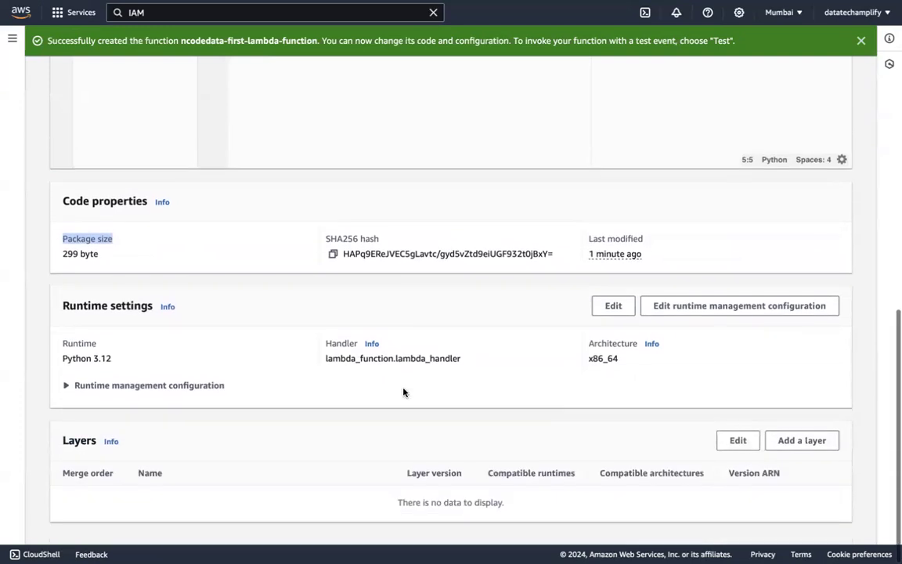
pyautogui.moveTo(647, 252); pyautogui.dragTo(614, 255)
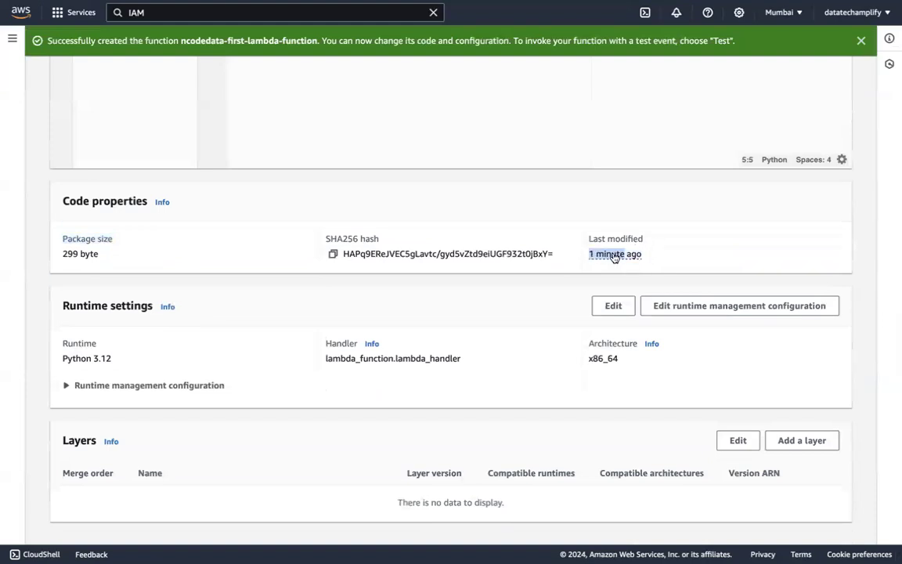
pyautogui.click(451, 294)
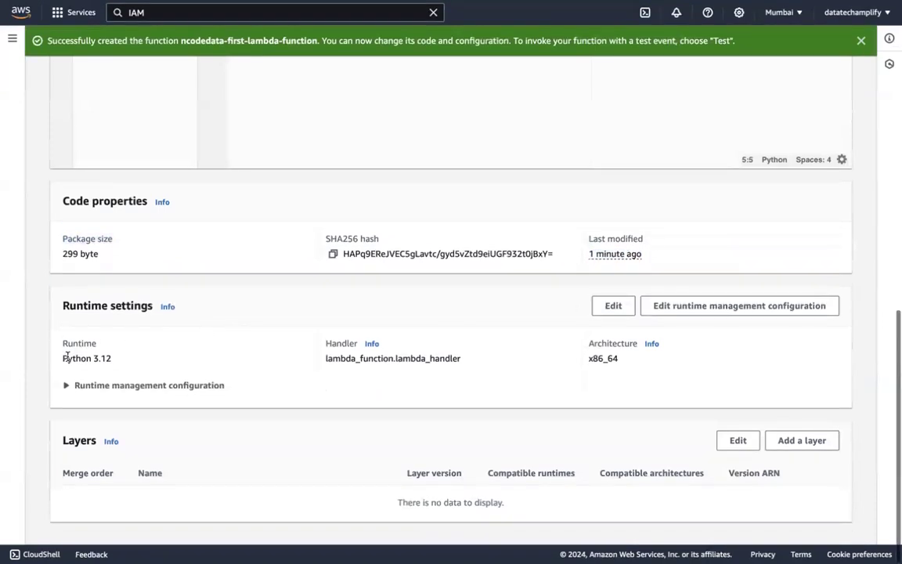
# Expand the runtime management configuration and examine the function's runtime
pyautogui.click(159, 386)
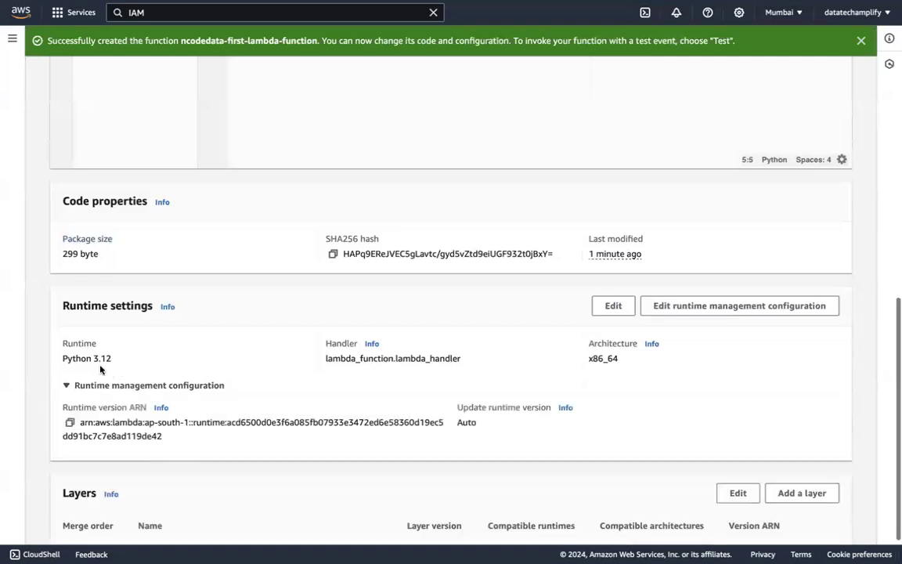
pyautogui.moveTo(115, 357); pyautogui.dragTo(58, 358)
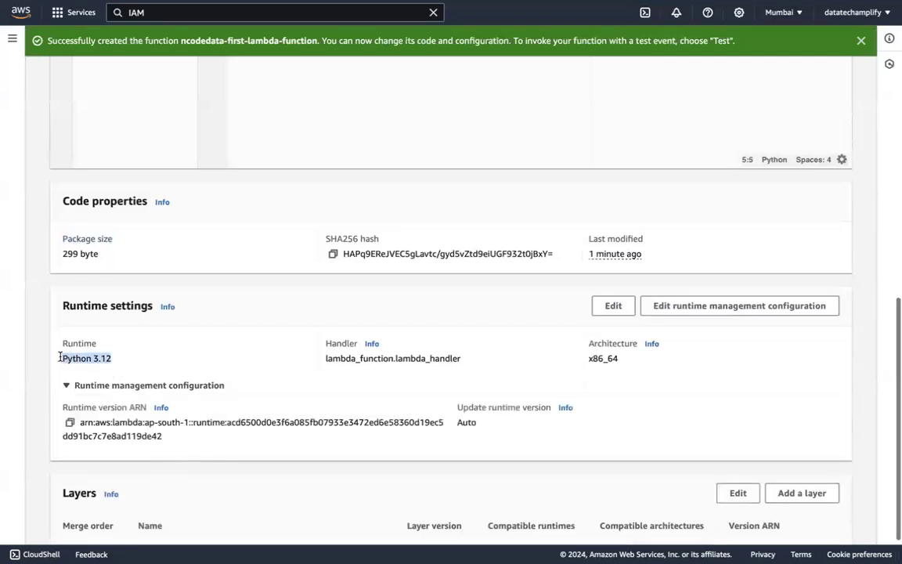
pyautogui.click(135, 359)
pyautogui.moveTo(113, 358); pyautogui.dragTo(62, 358)
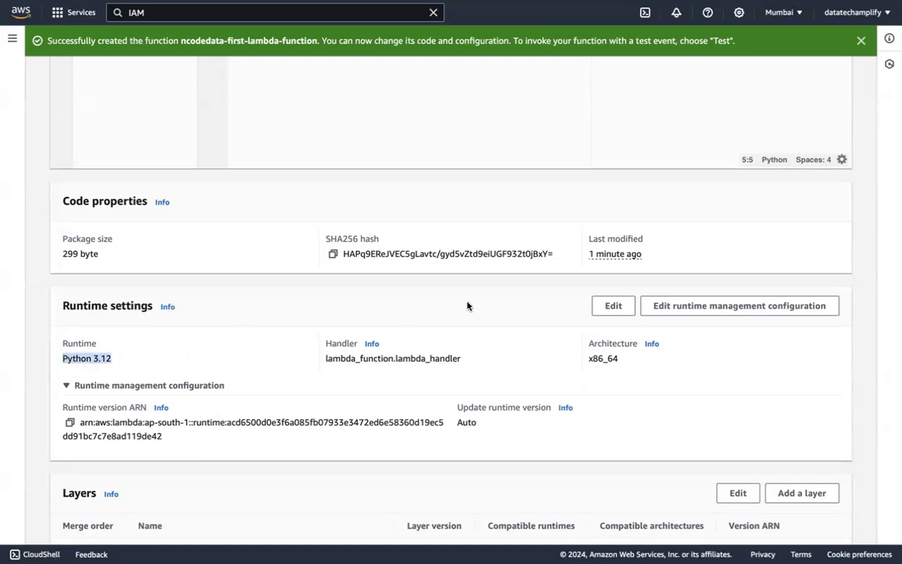
# Open the runtime settings for editing and review the list of supported runtimes without choosing another one
pyautogui.click(616, 305)
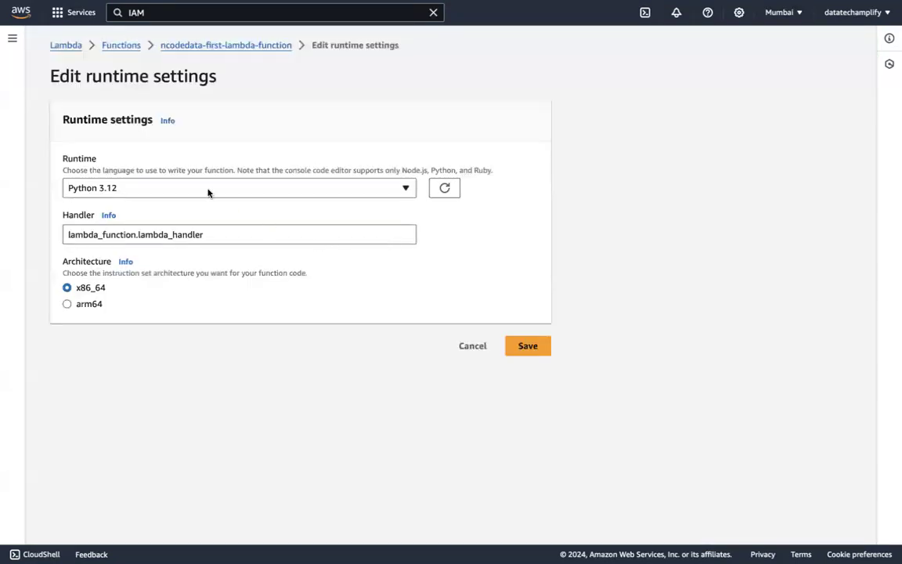
pyautogui.click(207, 193)
pyautogui.scroll(-2, 181, 406)
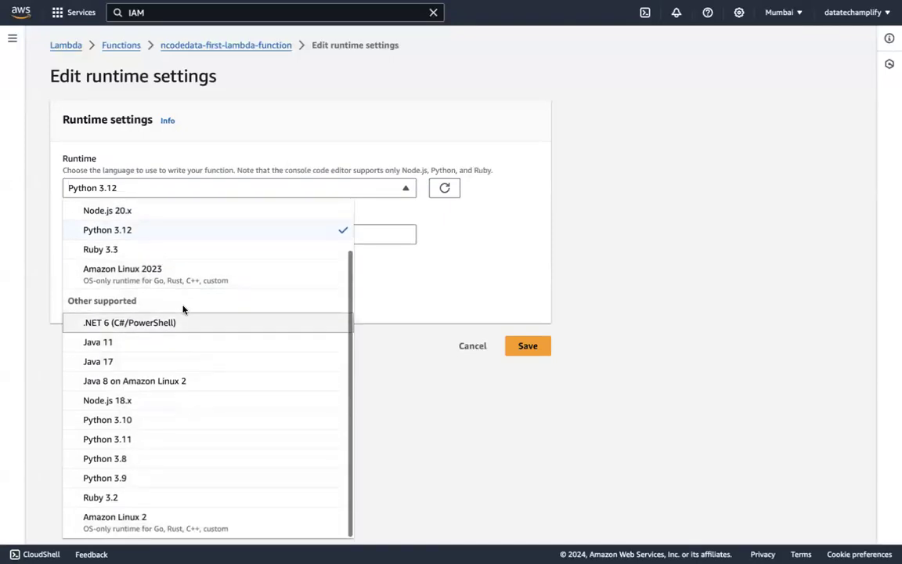
pyautogui.scroll(2, 182, 309)
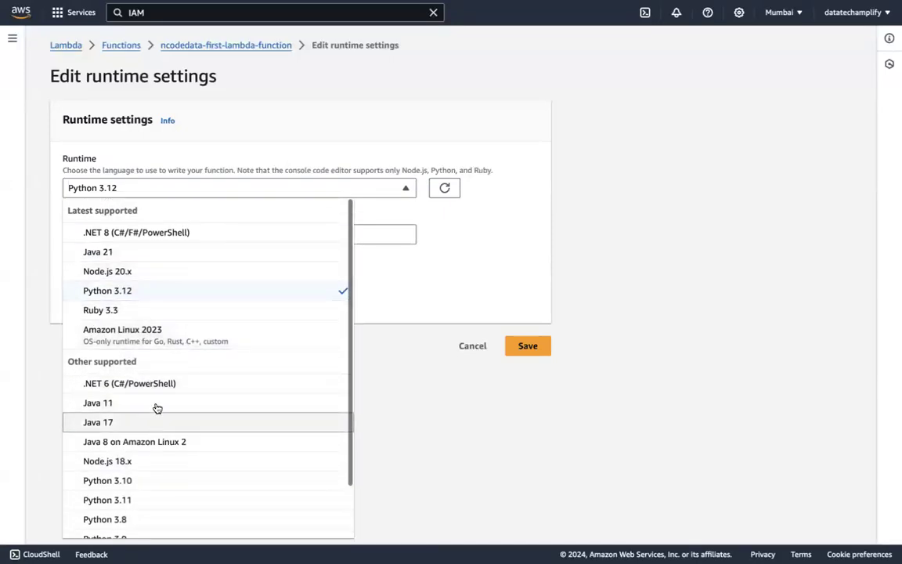
pyautogui.scroll(-2, 161, 466)
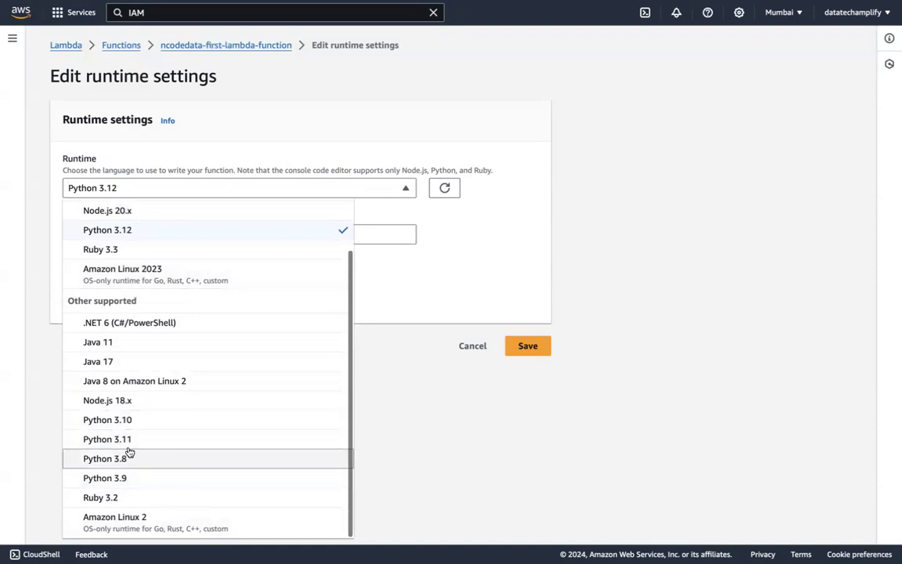
pyautogui.click(441, 317)
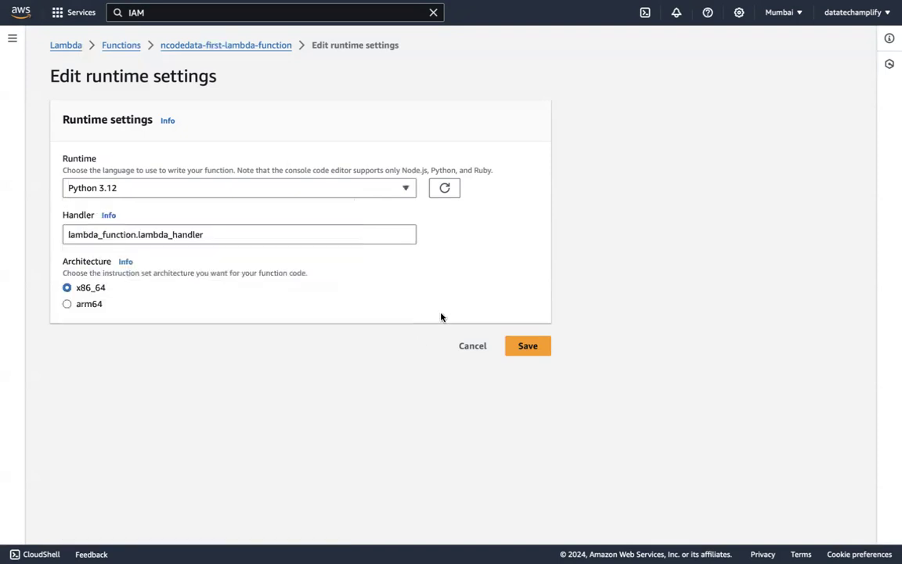
# Leave the runtime settings edit without saving and compare the handler value with the lambda_handler function and the lambda_function.py file name
pyautogui.click(472, 345)
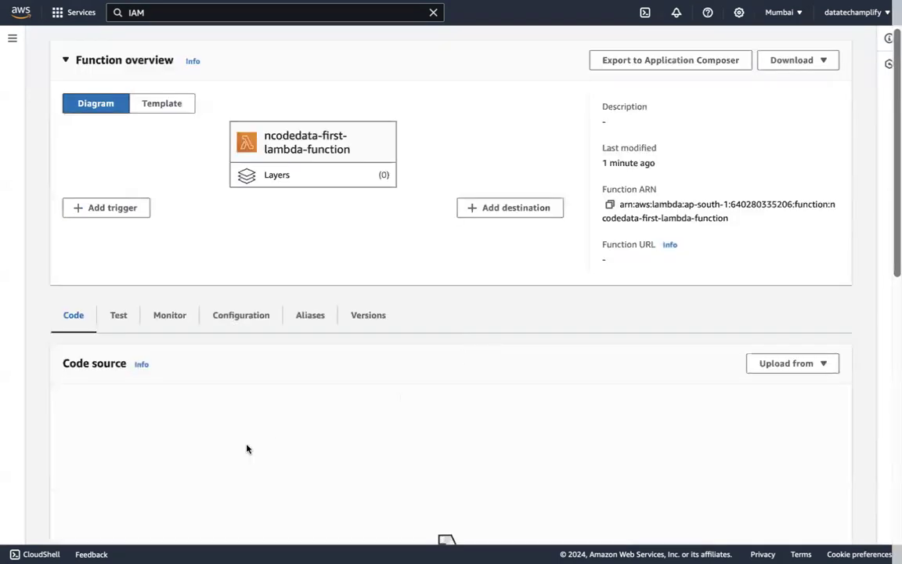
pyautogui.scroll(-10, 246, 448)
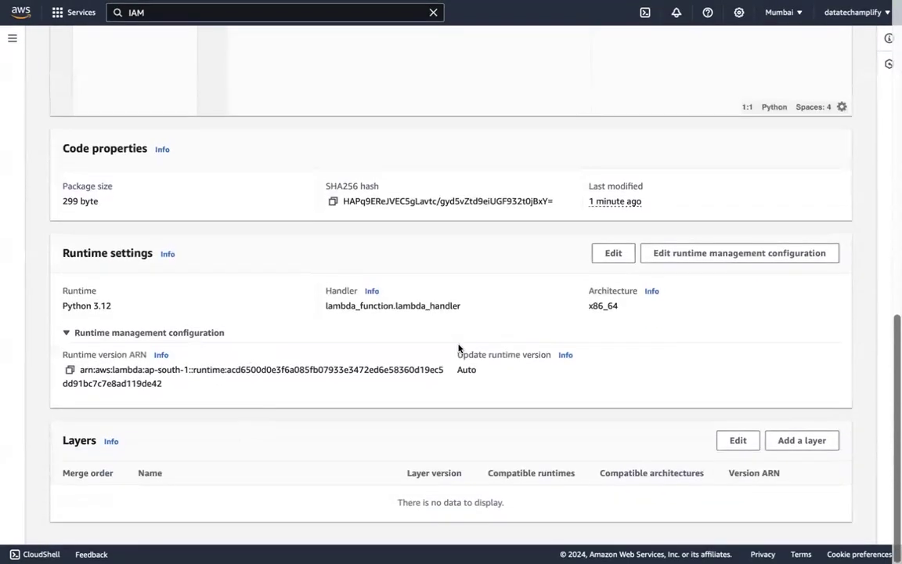
pyautogui.scroll(1, 392, 301)
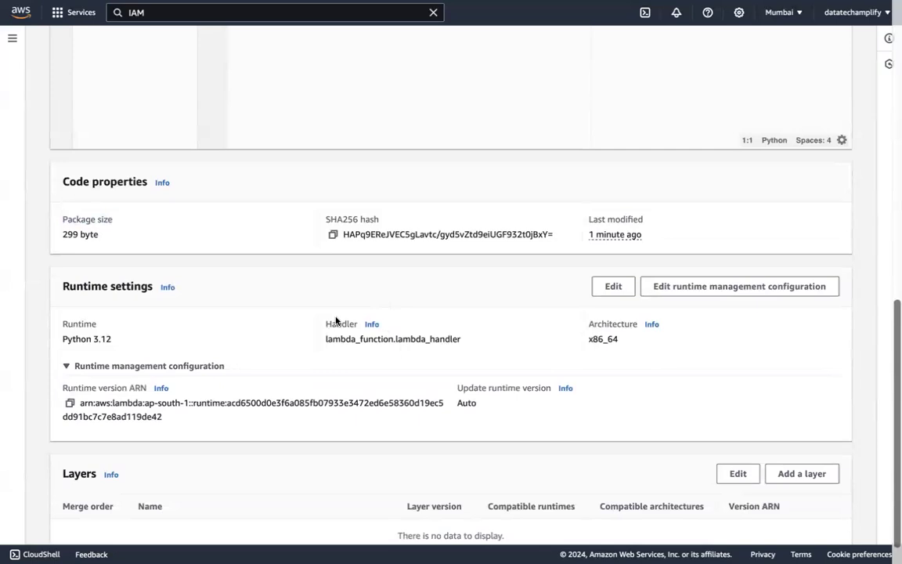
pyautogui.scroll(9, 368, 320)
pyautogui.scroll(-4, 313, 356)
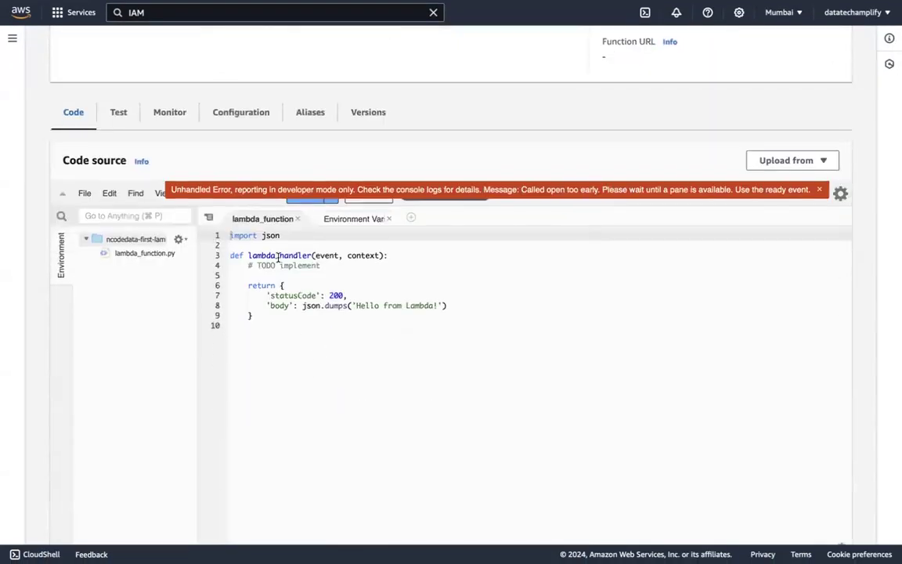
pyautogui.doubleClick(278, 256)
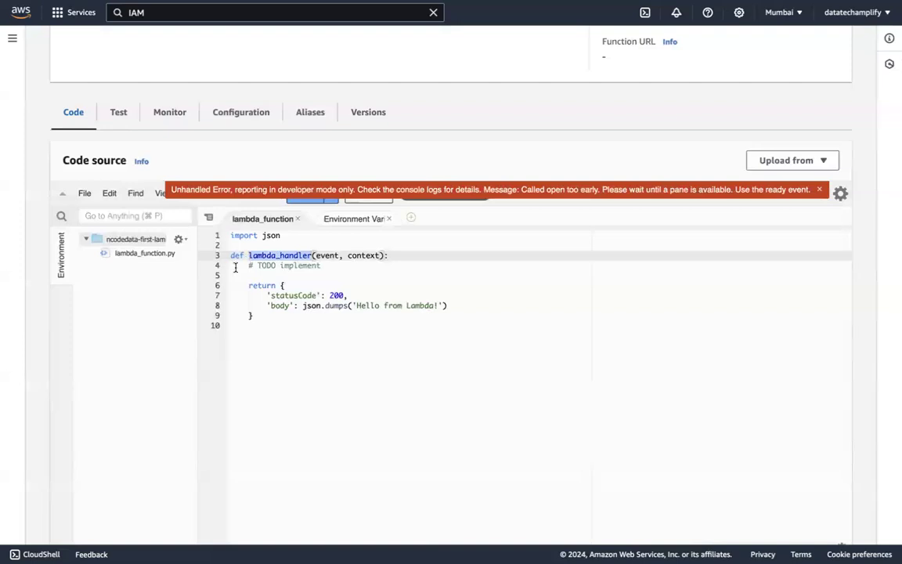
pyautogui.click(133, 255)
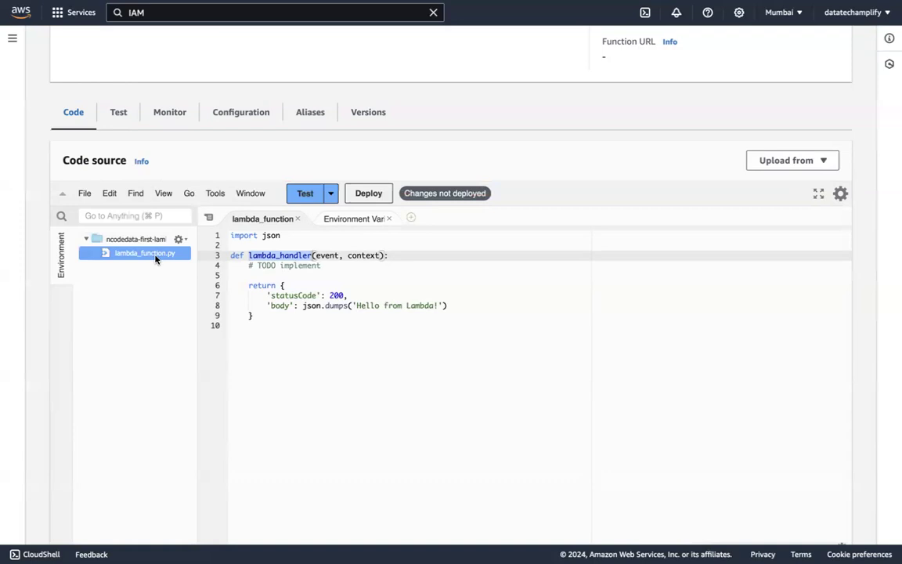
pyautogui.scroll(-10, 263, 324)
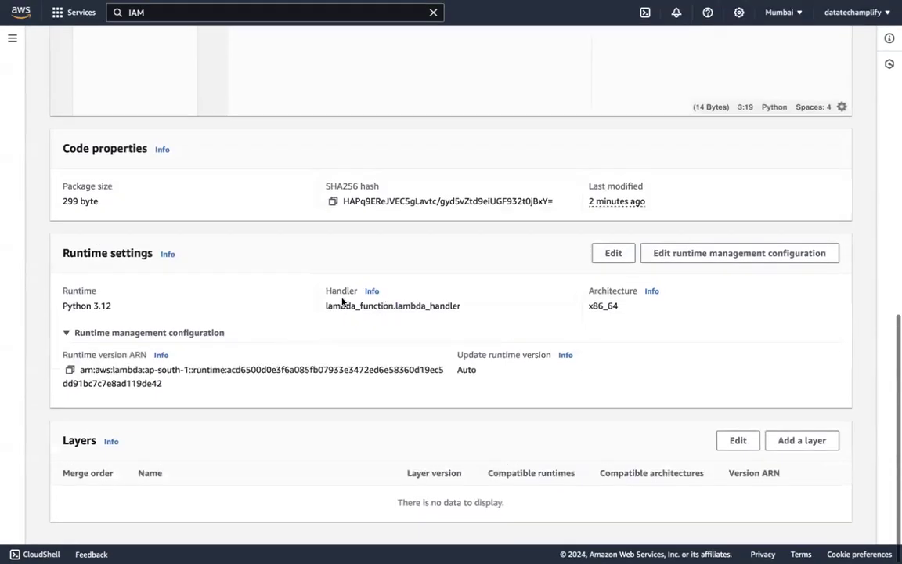
pyautogui.moveTo(325, 307); pyautogui.dragTo(465, 306)
pyautogui.scroll(5, 285, 251)
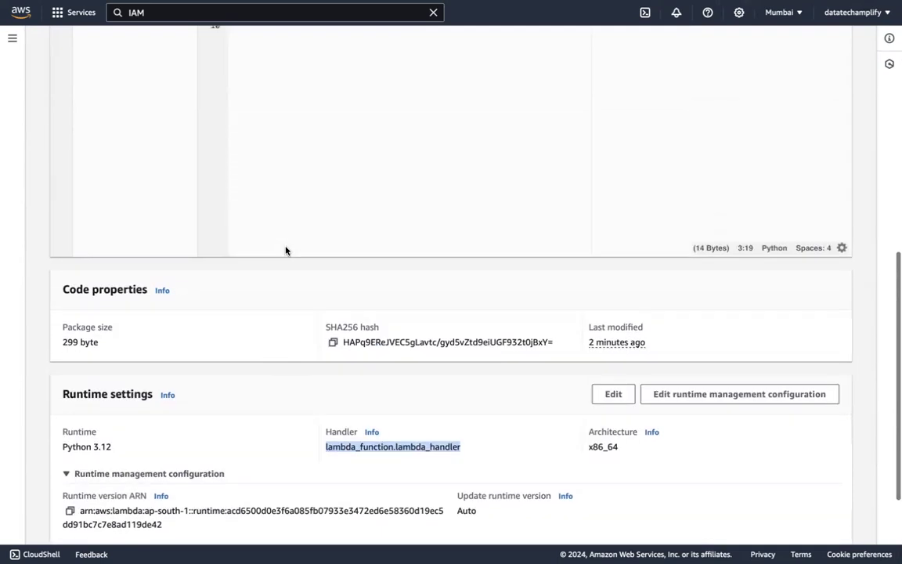
# Add the line def lambda_start() below the lambda_handler function in lambda_function.py
pyautogui.click(272, 274)
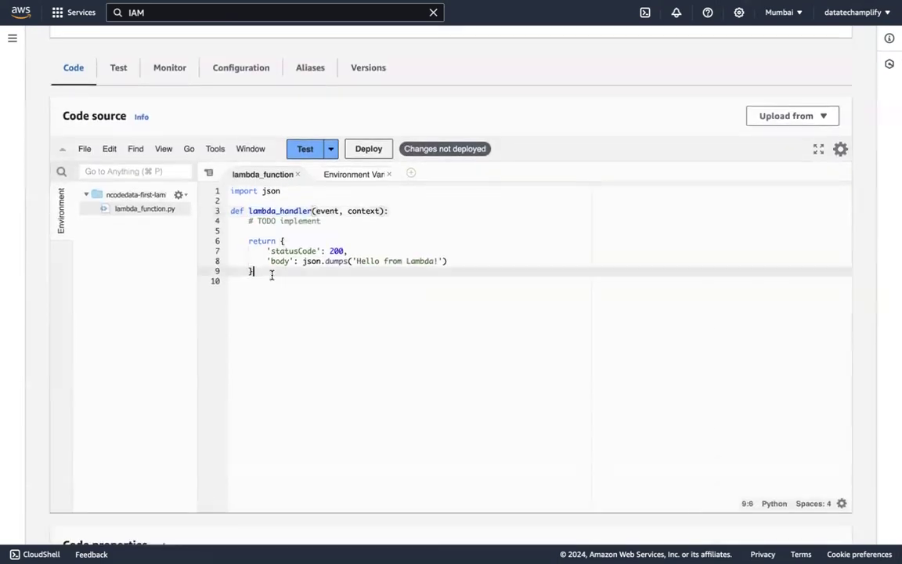
pyautogui.press('Return')
pyautogui.press('Return')
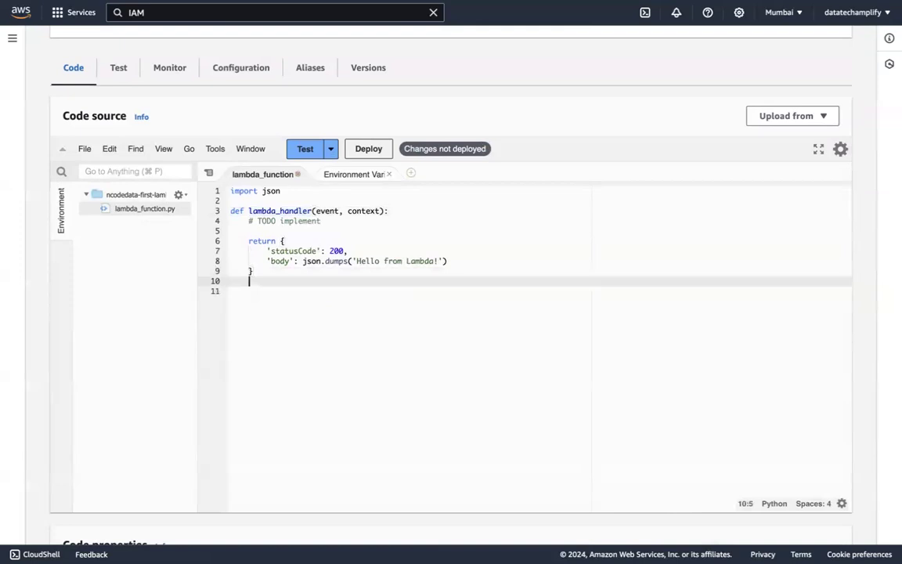
pyautogui.write('def ')
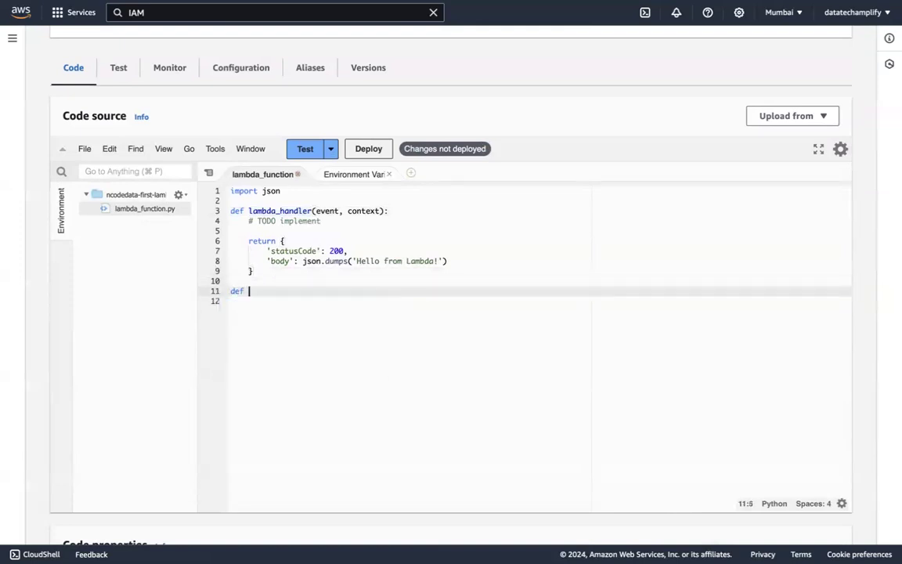
pyautogui.write('lambda')
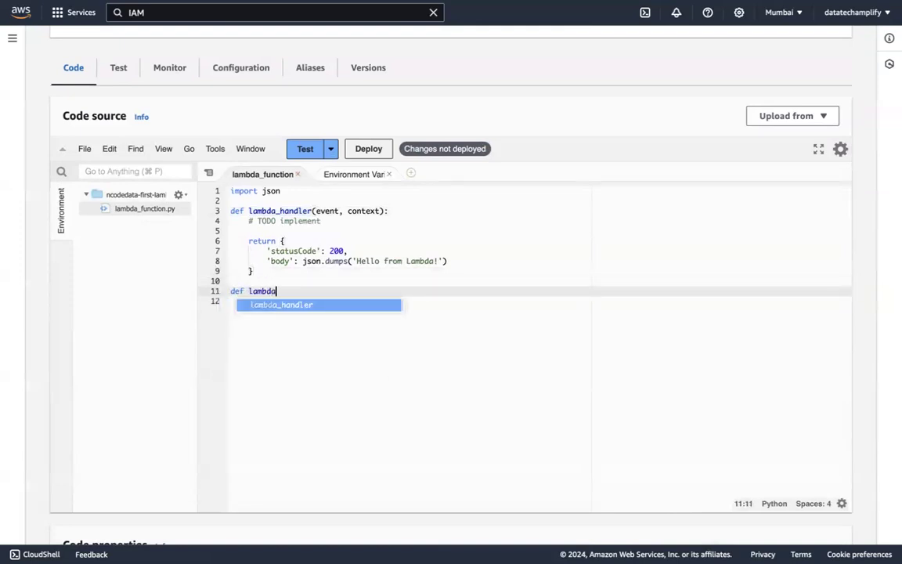
pyautogui.write('_start(')
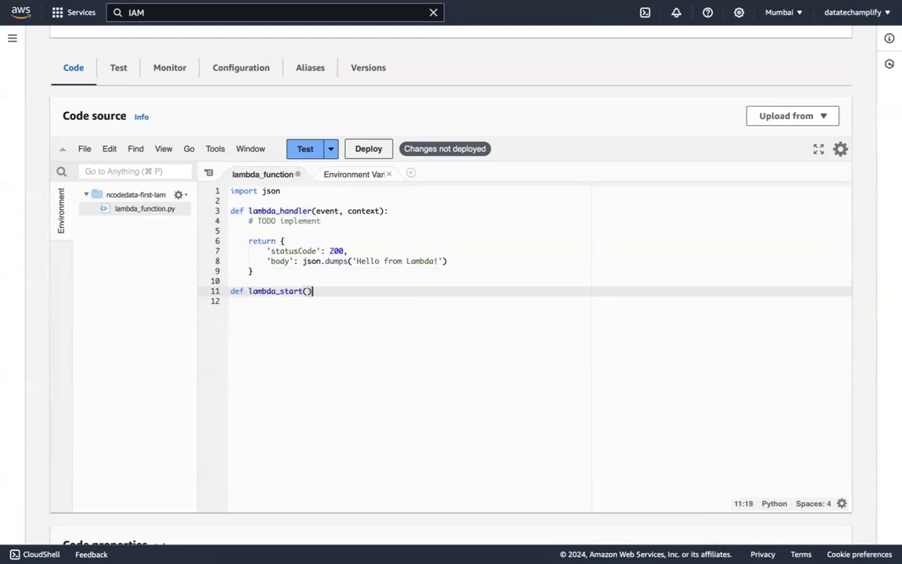
pyautogui.doubleClick(280, 291)
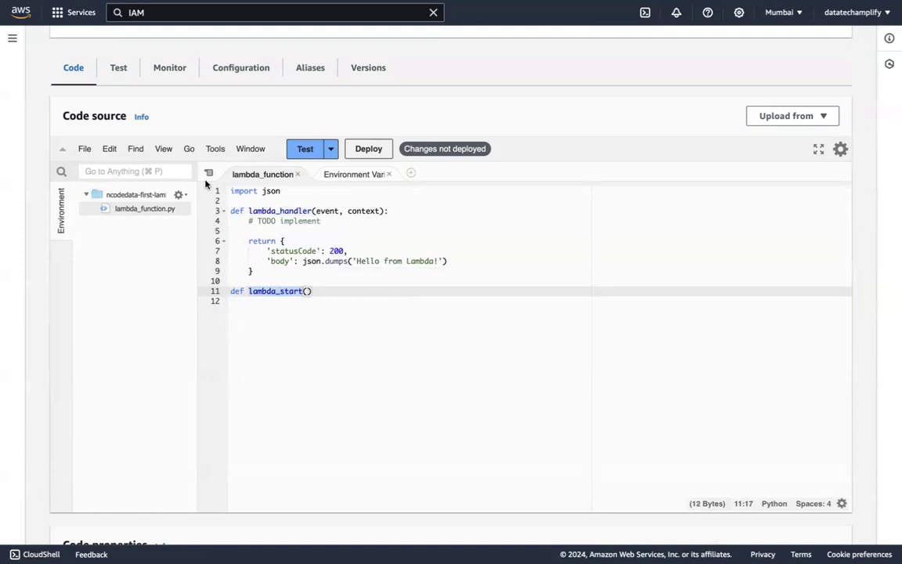
# Try replacing lambda_handler with lambda_start in the handler of the runtime settings, and discard the edit
pyautogui.scroll(-5, 303, 302)
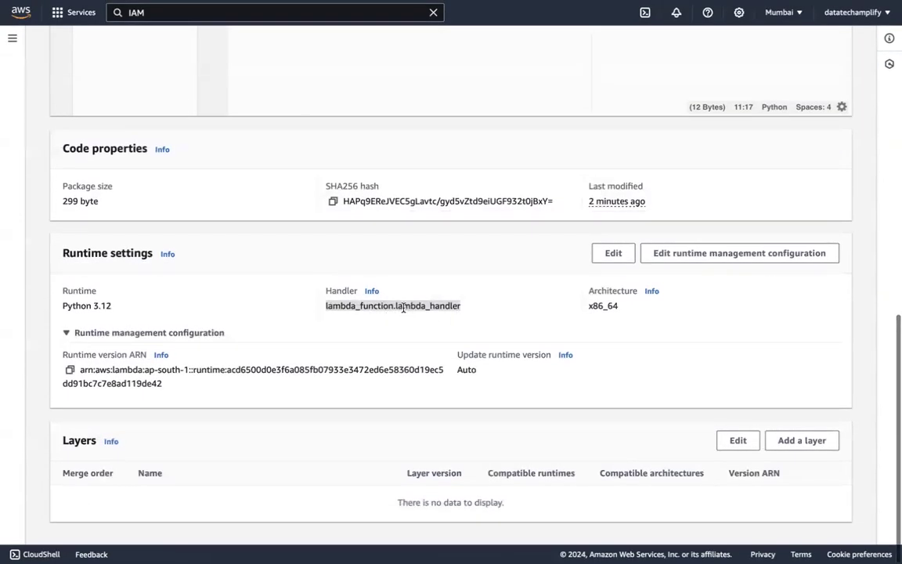
pyautogui.click(447, 307)
pyautogui.click(613, 253)
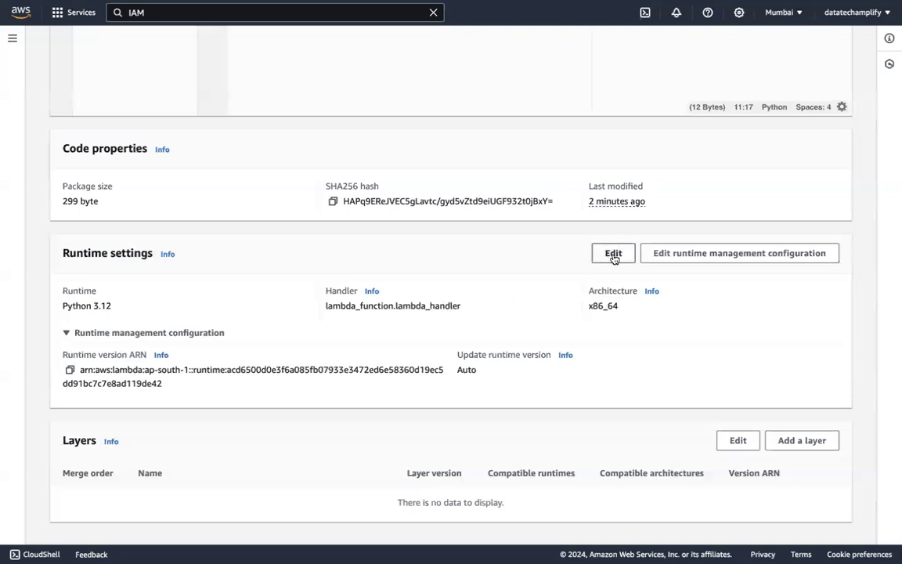
pyautogui.doubleClick(192, 234)
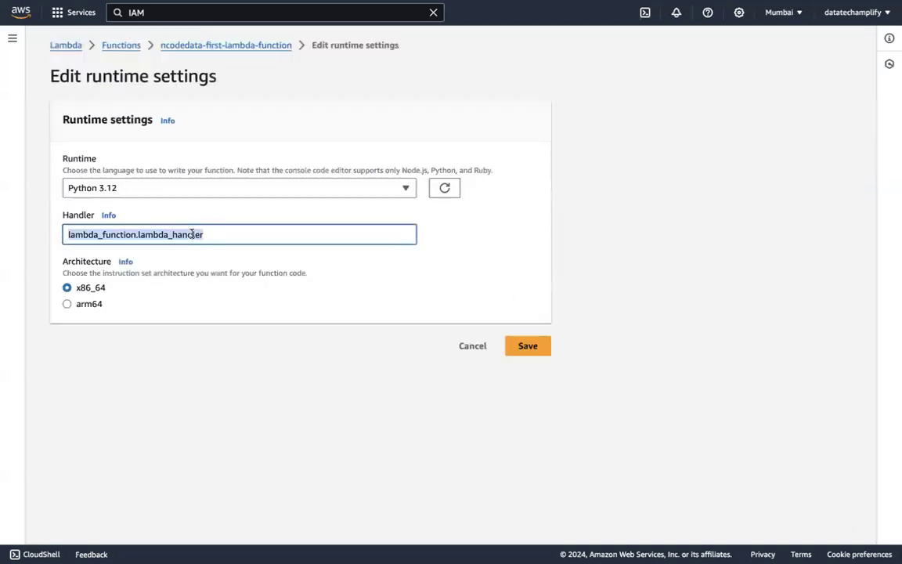
pyautogui.click(193, 234)
pyautogui.keyDown('shift'); pyautogui.click(139, 235); pyautogui.keyUp('shift')
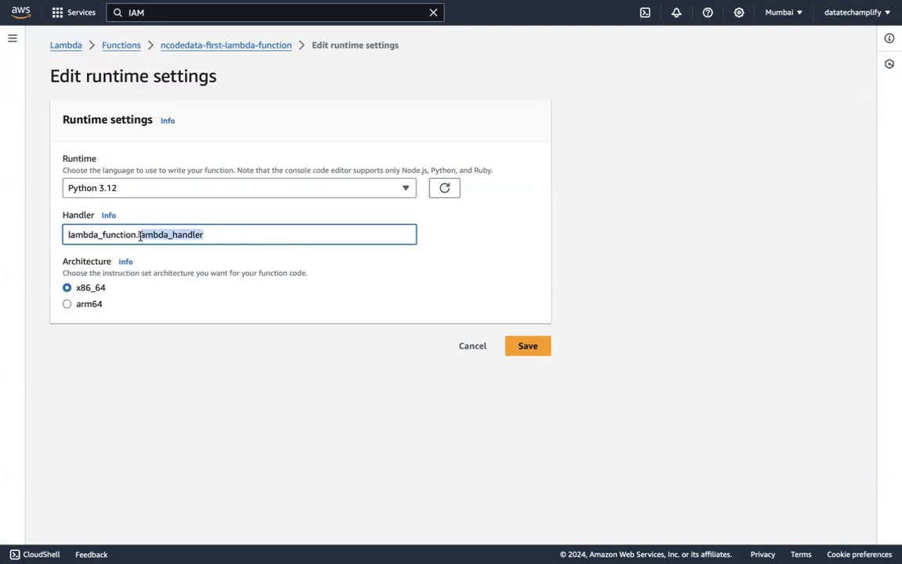
pyautogui.press('BackSpace')
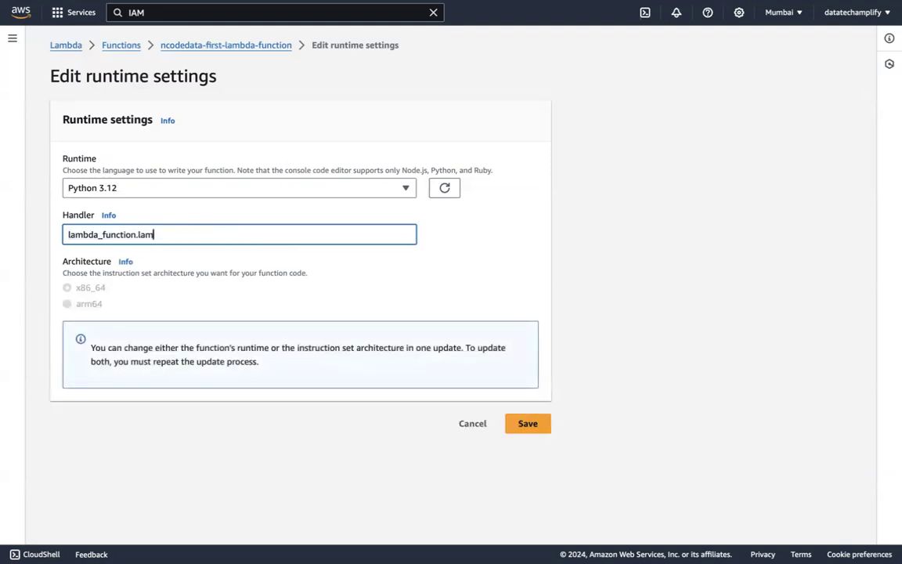
pyautogui.write('lambda_star')
pyautogui.press('BackSpace')
pyautogui.press('BackSpace')
pyautogui.click(468, 424)
# Examine the function overview, source code, code properties, runtime settings and layers of the function
pyautogui.scroll(-10, 477, 497)
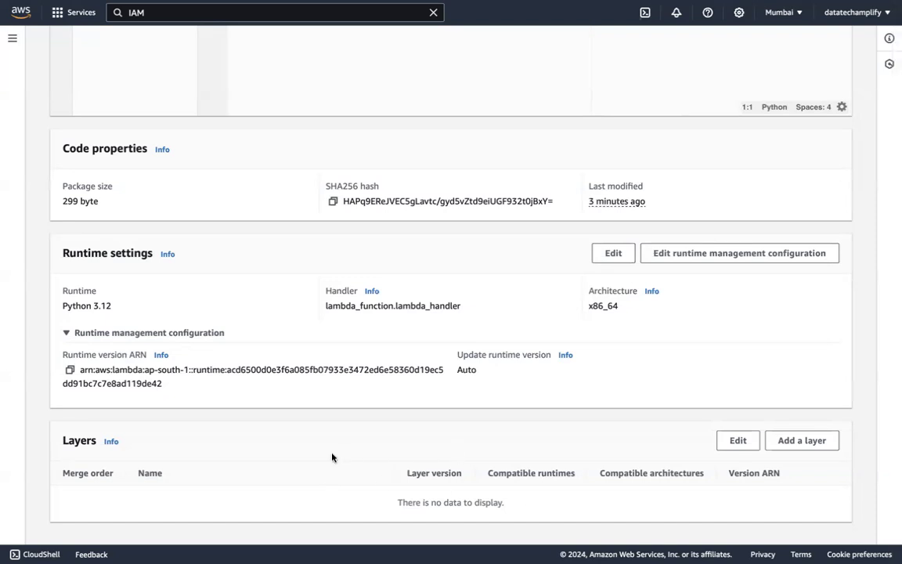
pyautogui.scroll(9, 331, 457)
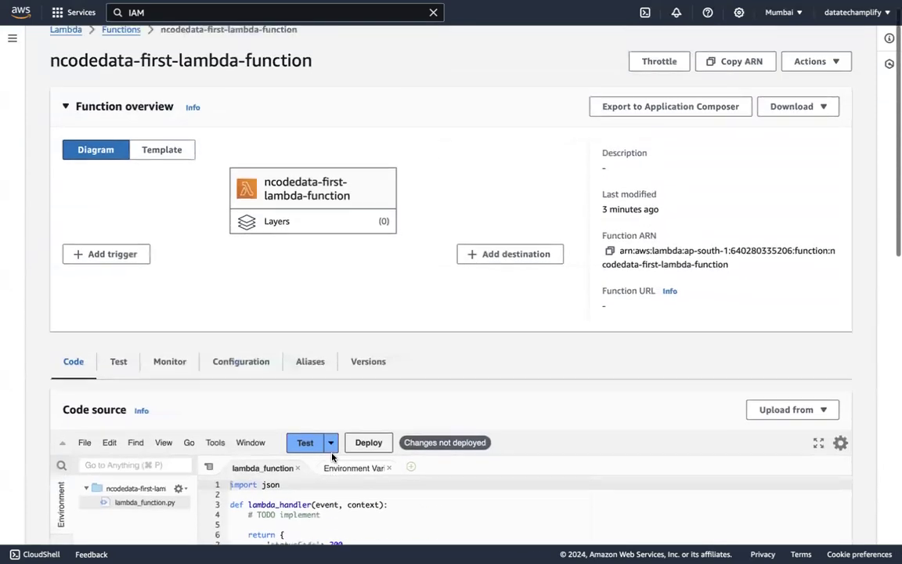
pyautogui.scroll(-2, 332, 458)
pyautogui.scroll(-1, 262, 336)
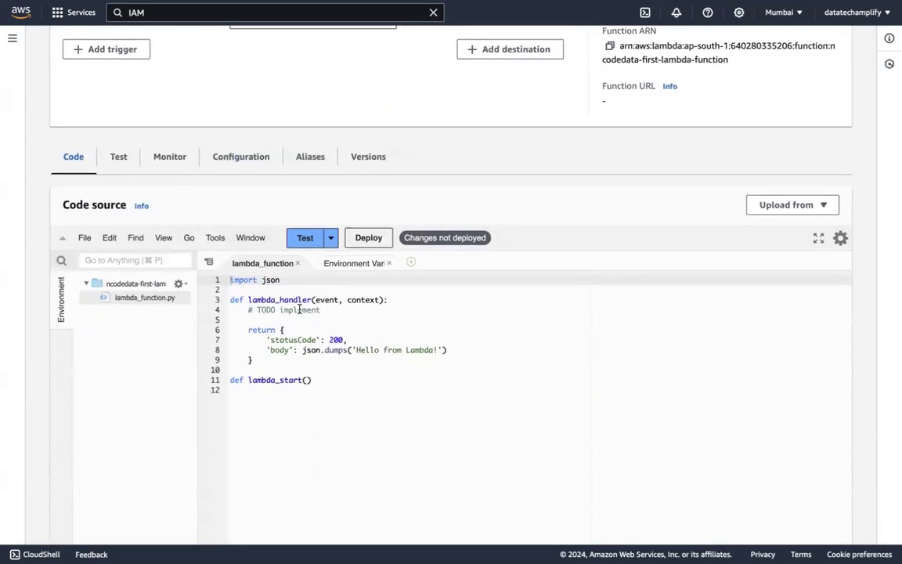
pyautogui.scroll(-6, 190, 483)
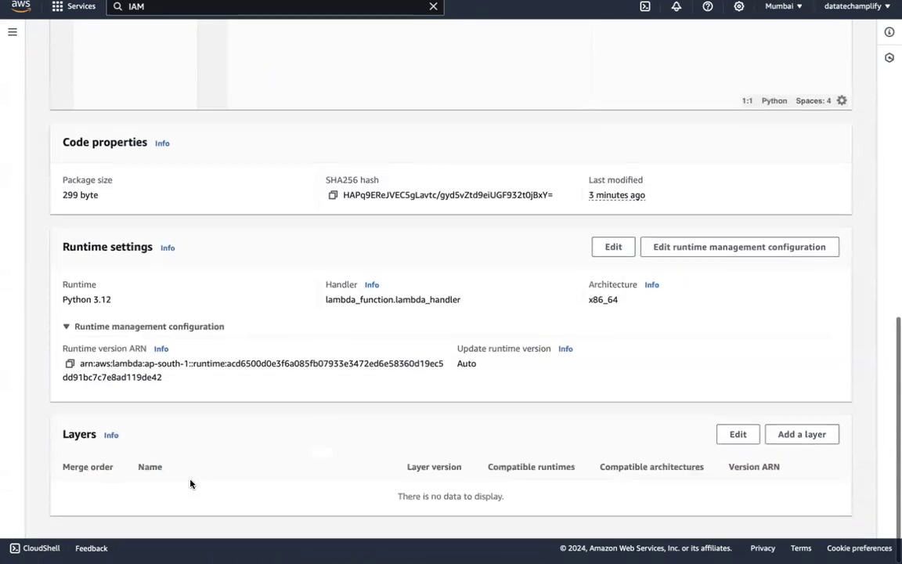
pyautogui.scroll(3, 311, 382)
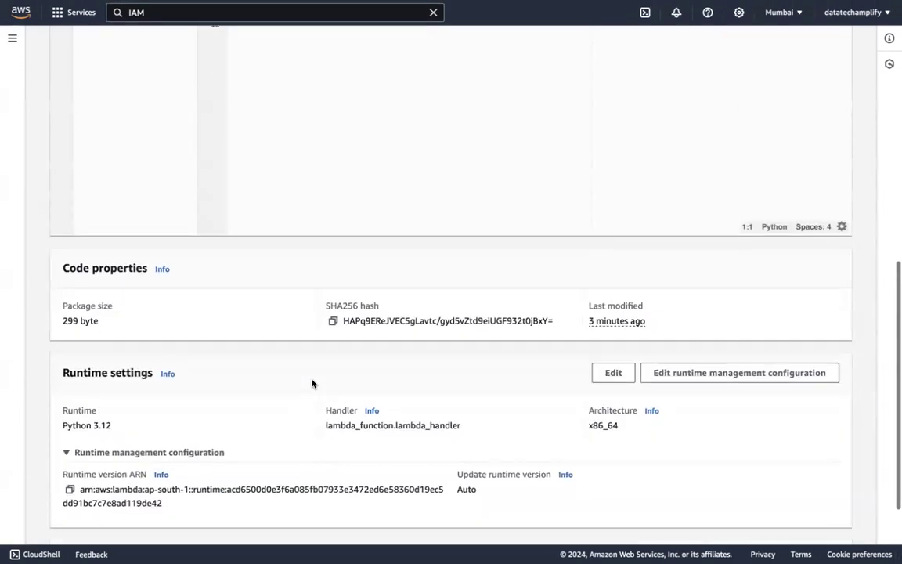
pyautogui.scroll(-3, 329, 459)
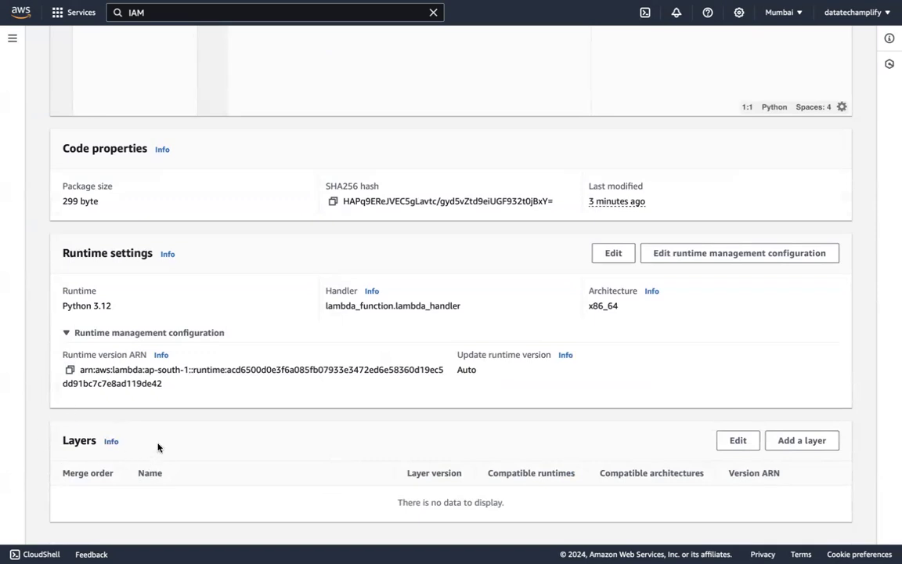
pyautogui.scroll(5, 364, 378)
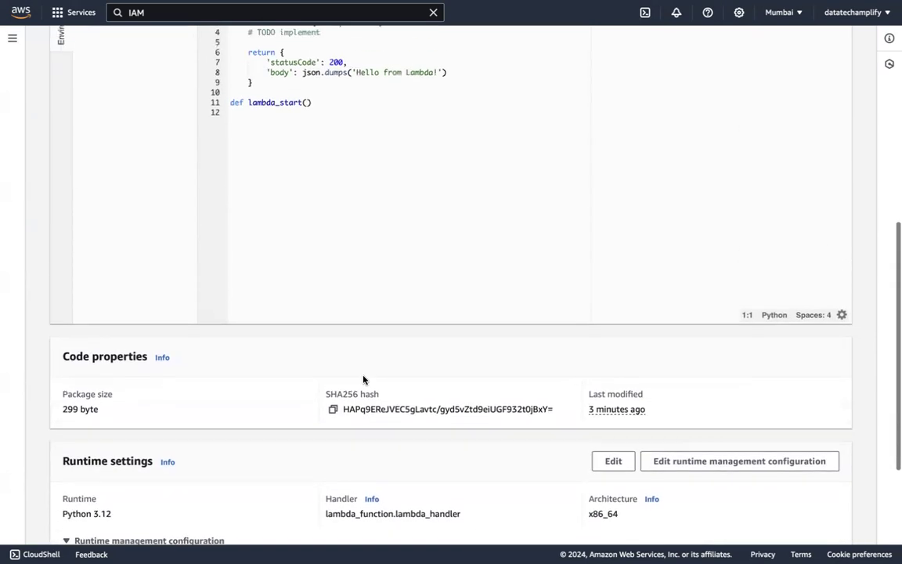
# Add print('This is my first lambda function') below the TODO comment in lambda_handler and deploy the code
pyautogui.scroll(1, 363, 380)
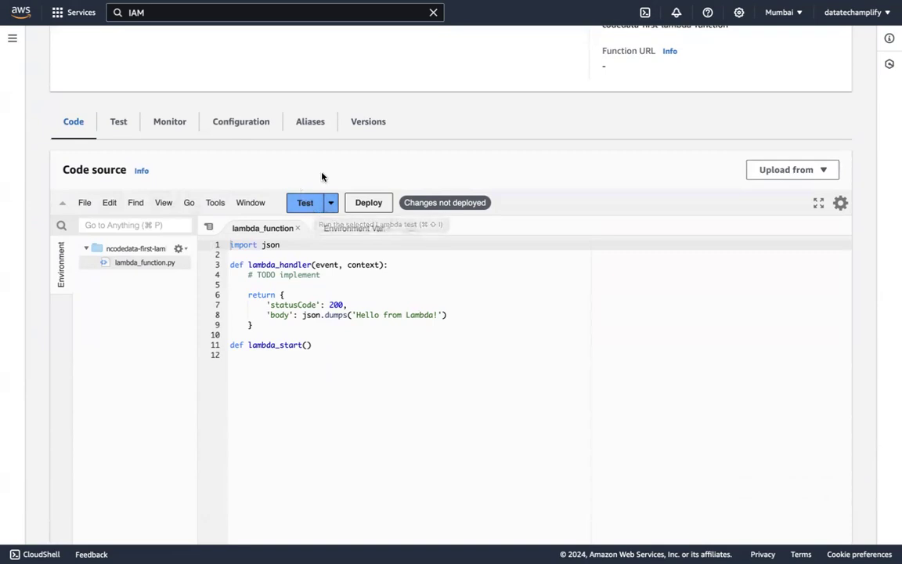
pyautogui.click(335, 275)
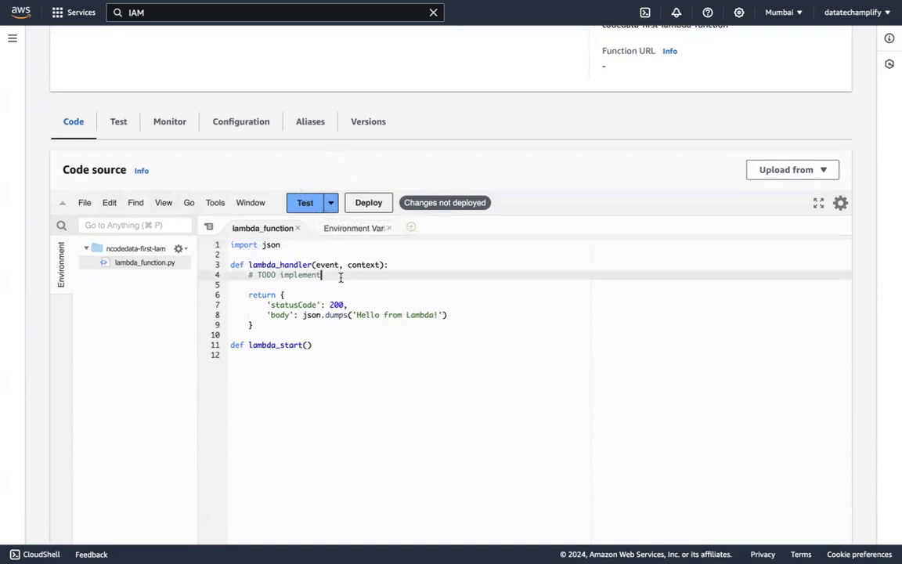
pyautogui.press('Return')
pyautogui.write('print')
pyautogui.write("('")
pyautogui.write('This is ')
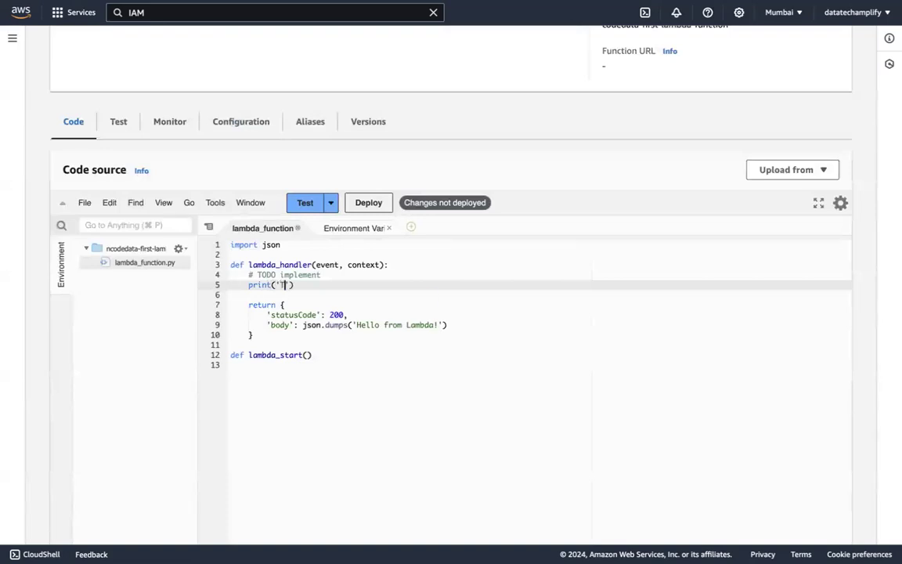
pyautogui.write('my ')
pyautogui.write('first lambd')
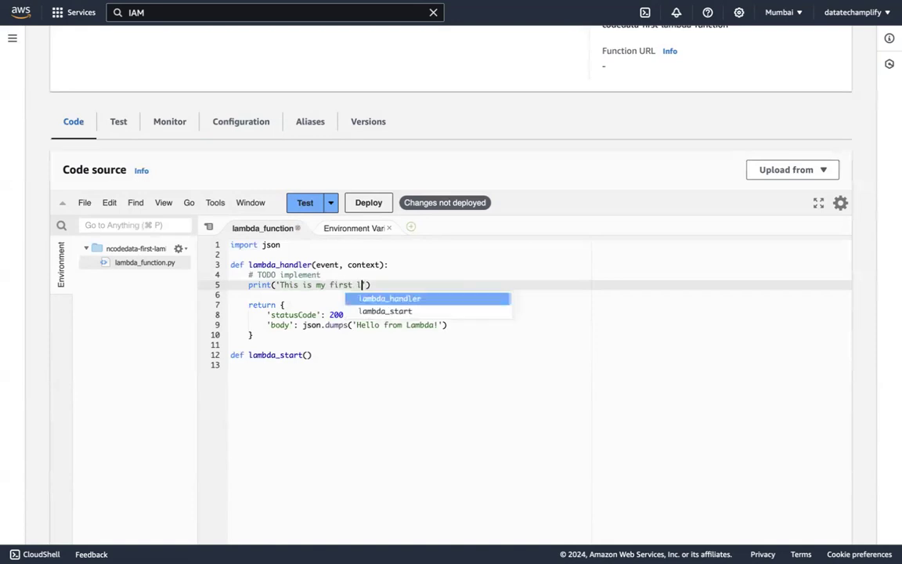
pyautogui.write('a function')
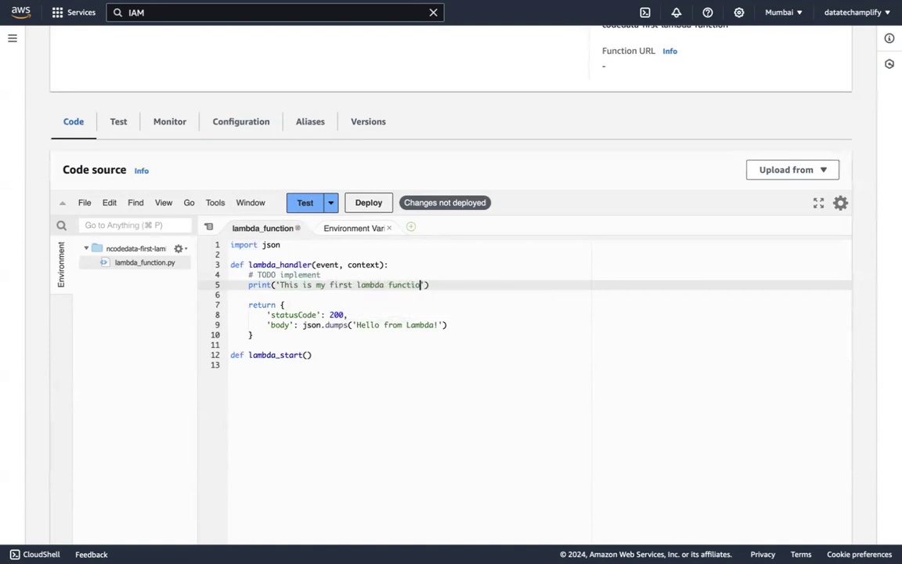
pyautogui.click(377, 204)
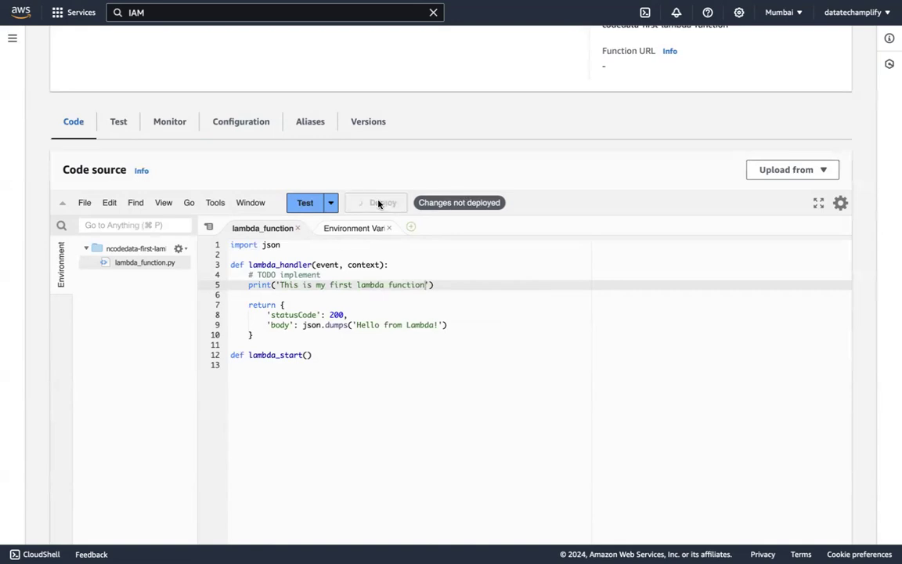
# Invoke the function with a new, unsaved private test event based on the hello-world template JSON
pyautogui.scroll(-1, 450, 188)
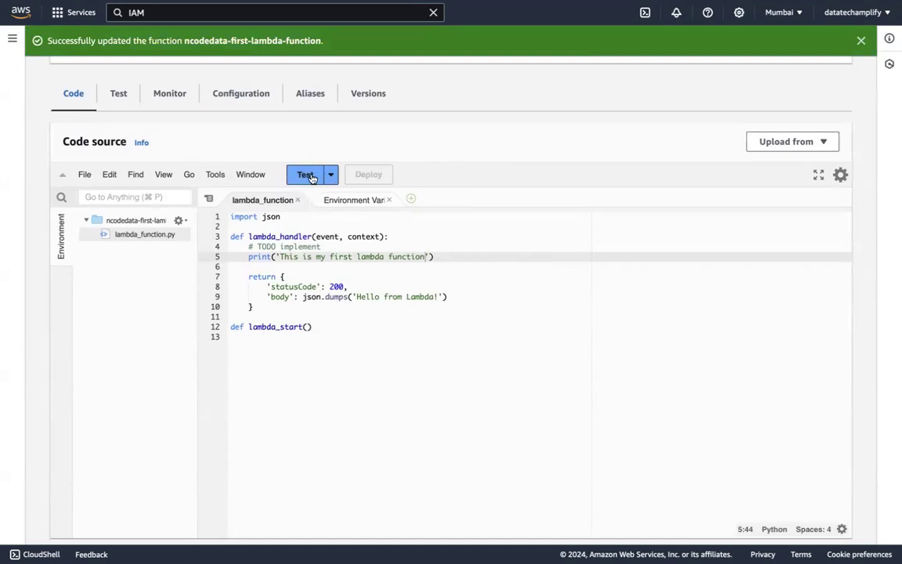
pyautogui.scroll(-5, 181, 415)
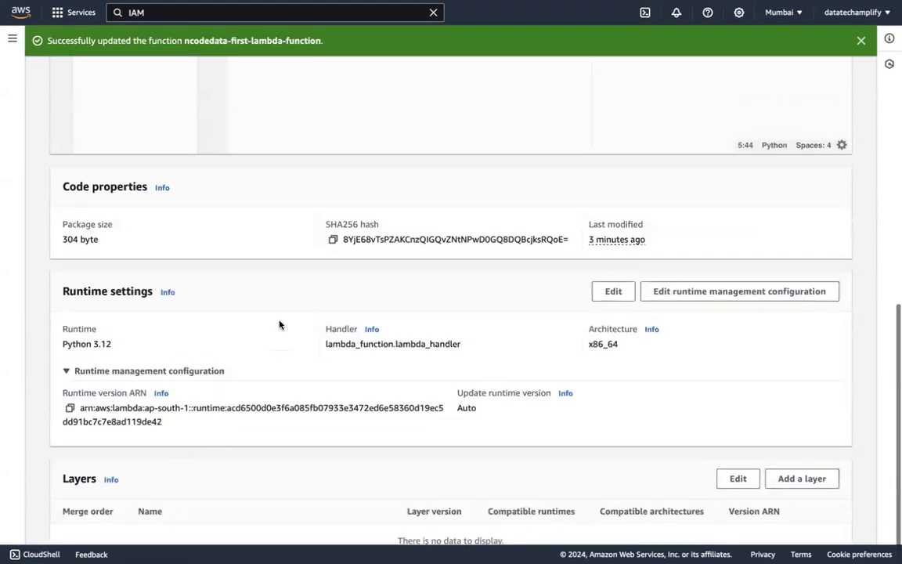
pyautogui.scroll(5, 279, 324)
pyautogui.click(307, 169)
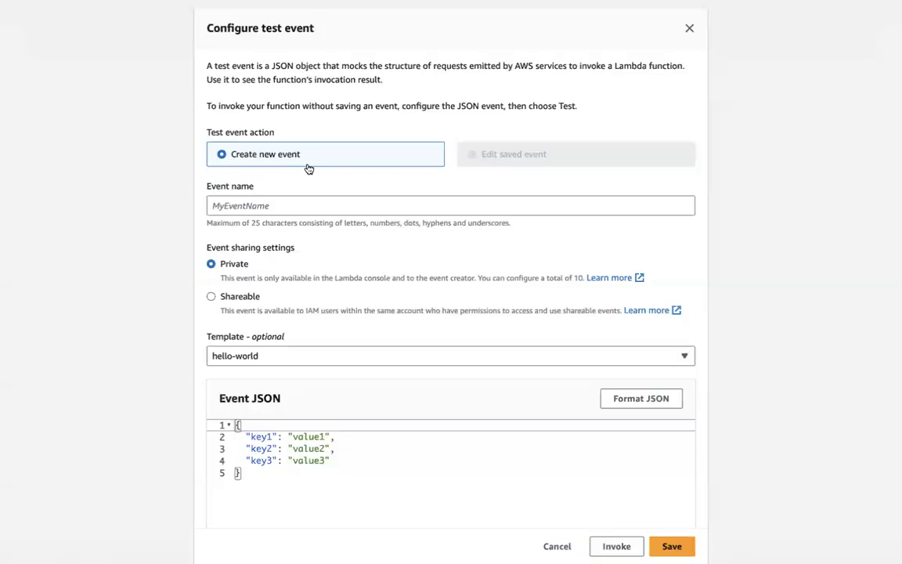
pyautogui.scroll(-1, 451, 418)
pyautogui.moveTo(382, 479); pyautogui.dragTo(226, 378)
pyautogui.scroll(-2, 295, 467)
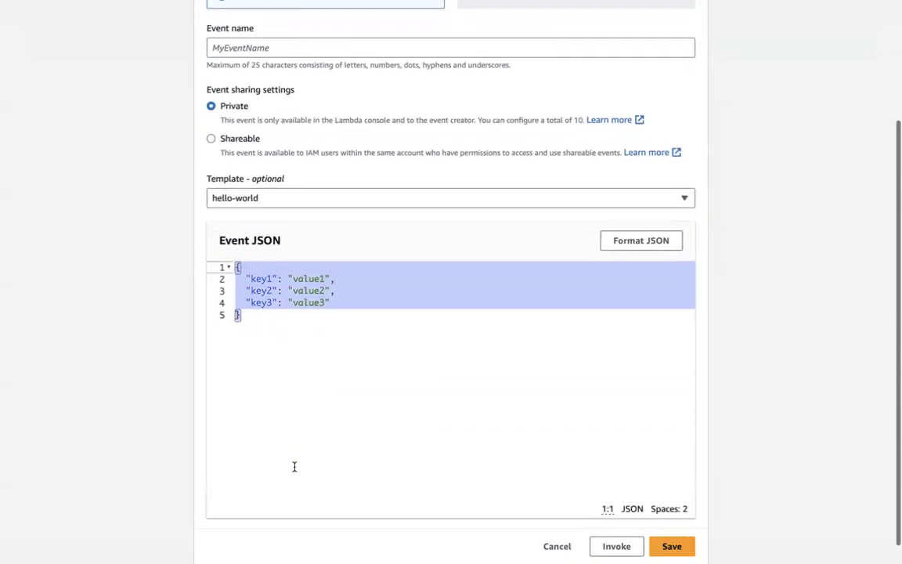
pyautogui.scroll(-1, 294, 466)
pyautogui.click(619, 546)
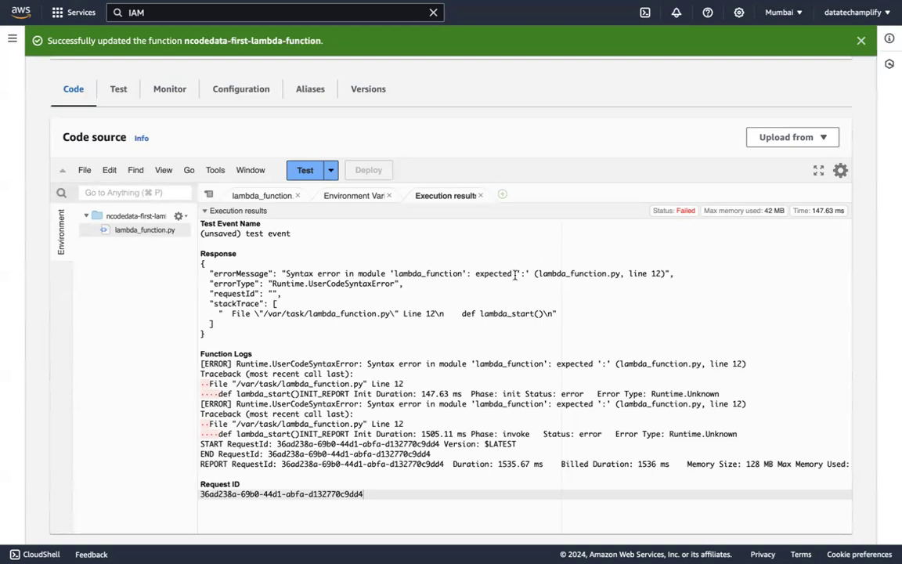
# Delete the def lambda_start() line and the blank line above it from lambda_function.py, and deploy the code
pyautogui.click(259, 196)
pyautogui.click(312, 302)
pyautogui.press('Down')
pyautogui.hotkey('shift', 'Down')
pyautogui.hotkey('shift', 'Down')
pyautogui.press('BackSpace')
pyautogui.press('super+s')
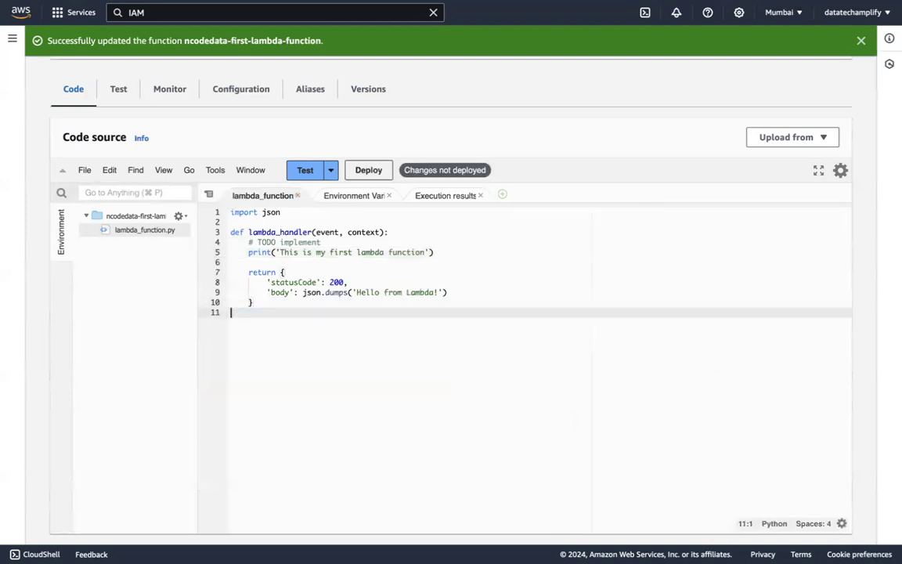
pyautogui.click(370, 179)
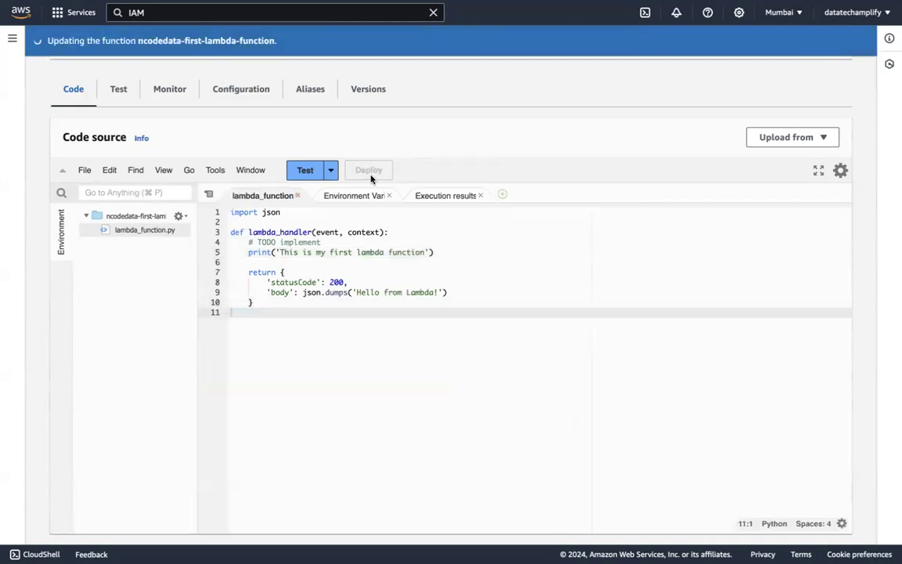
# Run the test on the redeployed function and select the line 'This is my first lambda function' in the function logs
pyautogui.click(302, 174)
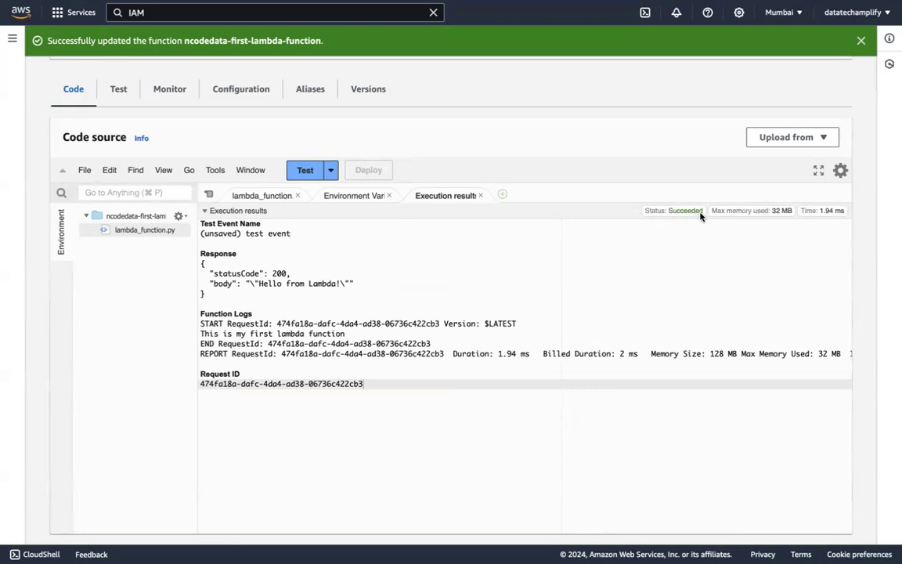
pyautogui.moveTo(783, 214)
pyautogui.moveTo(201, 334); pyautogui.dragTo(345, 333)
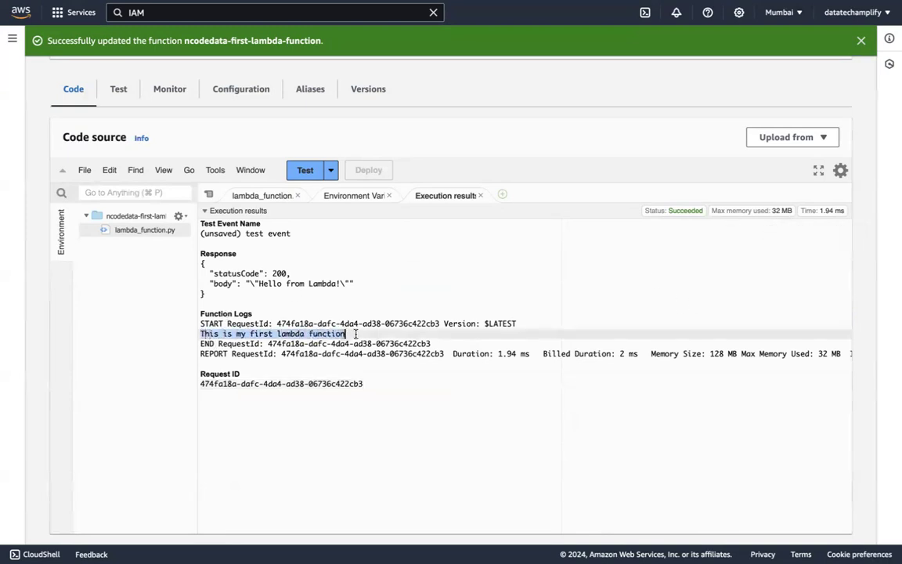
pyautogui.click(355, 334)
pyautogui.moveTo(201, 337); pyautogui.dragTo(351, 333)
# Examine the execution results together with the function overview, code properties, runtime settings and layers
pyautogui.scroll(4, 200, 283)
pyautogui.scroll(-9, 218, 362)
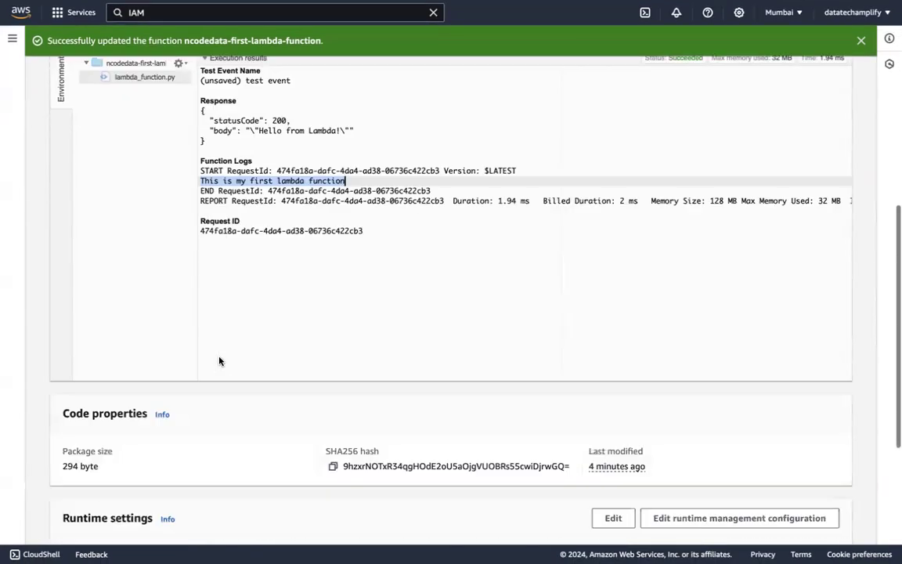
pyautogui.scroll(10, 219, 360)
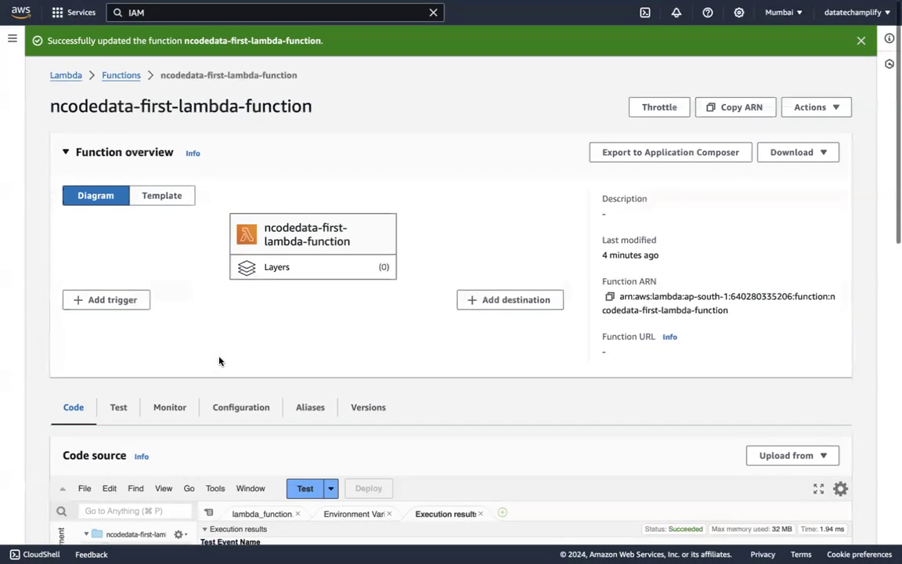
pyautogui.scroll(-5, 225, 424)
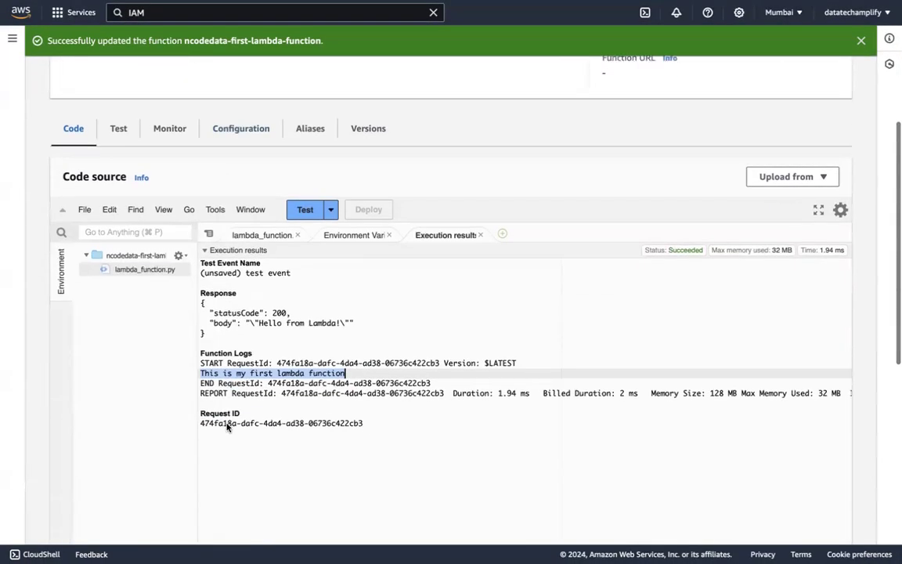
pyautogui.scroll(-5, 169, 459)
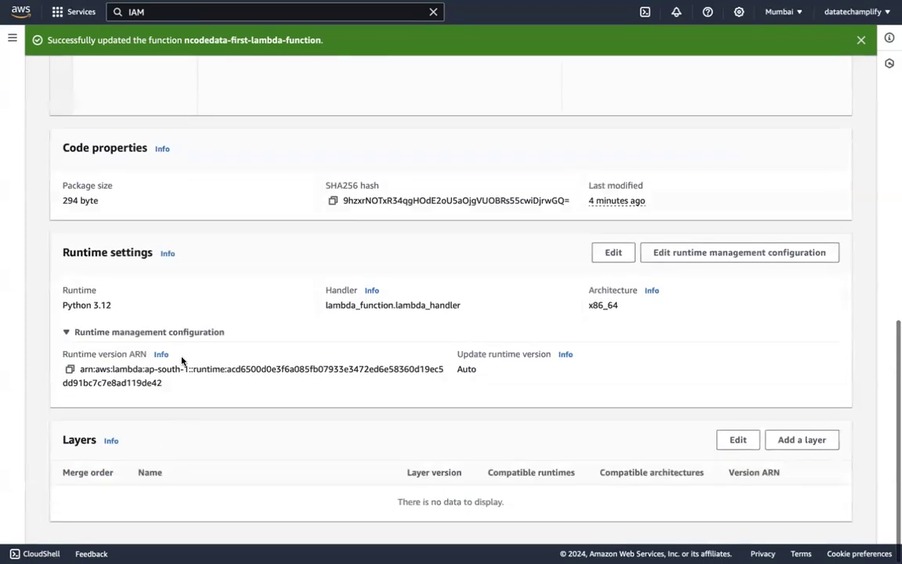
pyautogui.scroll(7, 181, 359)
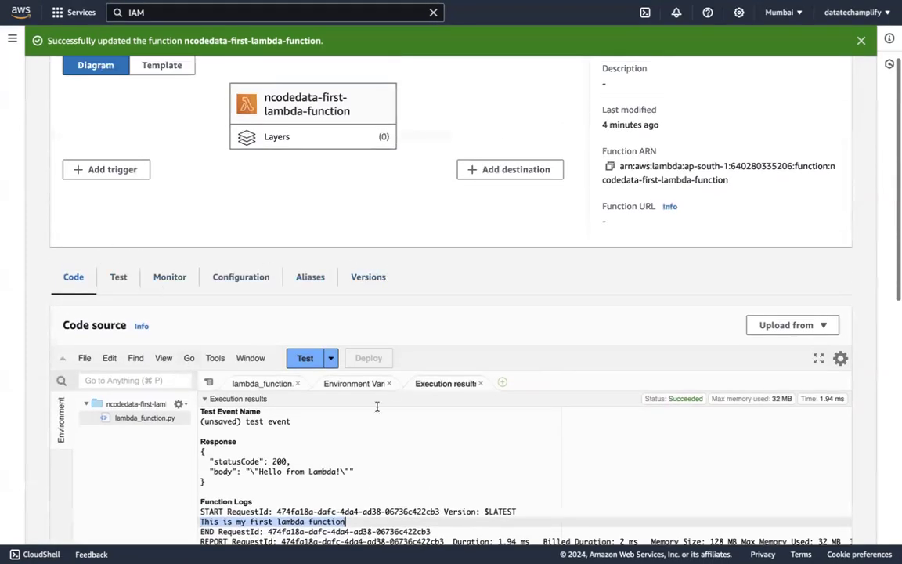
pyautogui.scroll(-2, 377, 405)
pyautogui.scroll(-1, 377, 406)
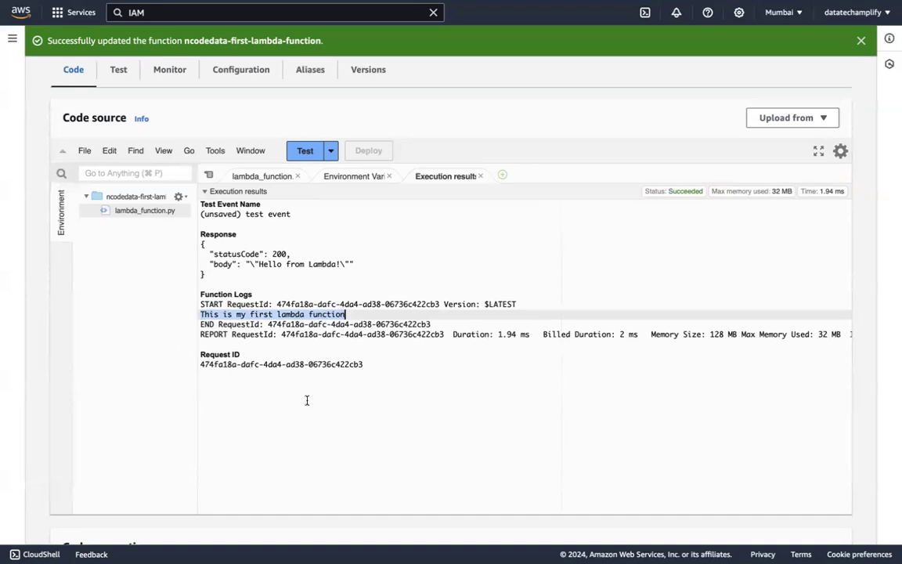
pyautogui.scroll(-1, 134, 408)
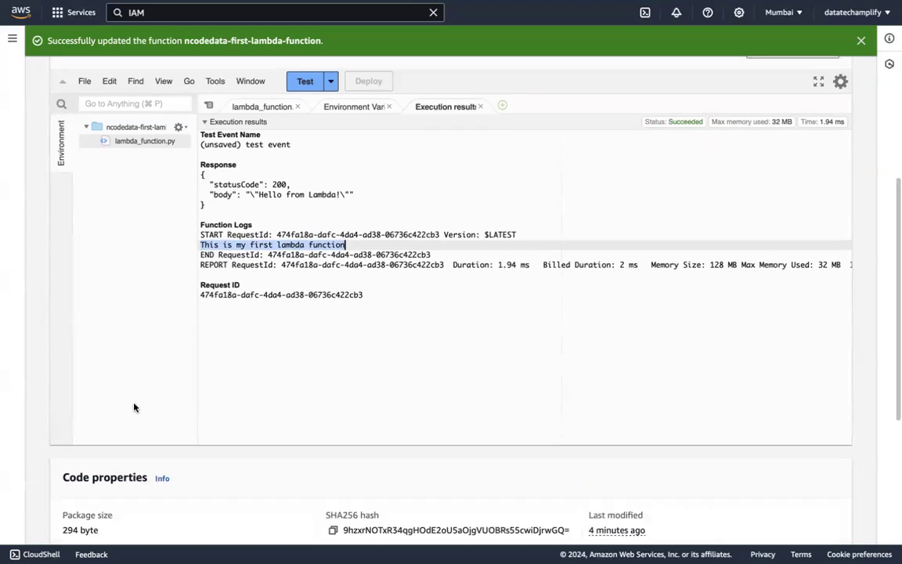
pyautogui.scroll(-4, 134, 407)
pyautogui.scroll(10, 135, 406)
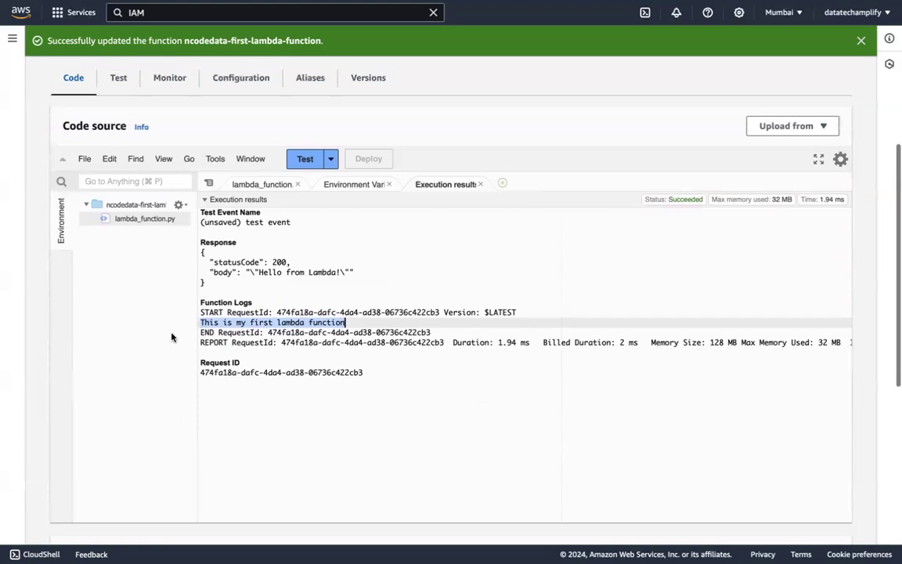
pyautogui.scroll(-4, 233, 359)
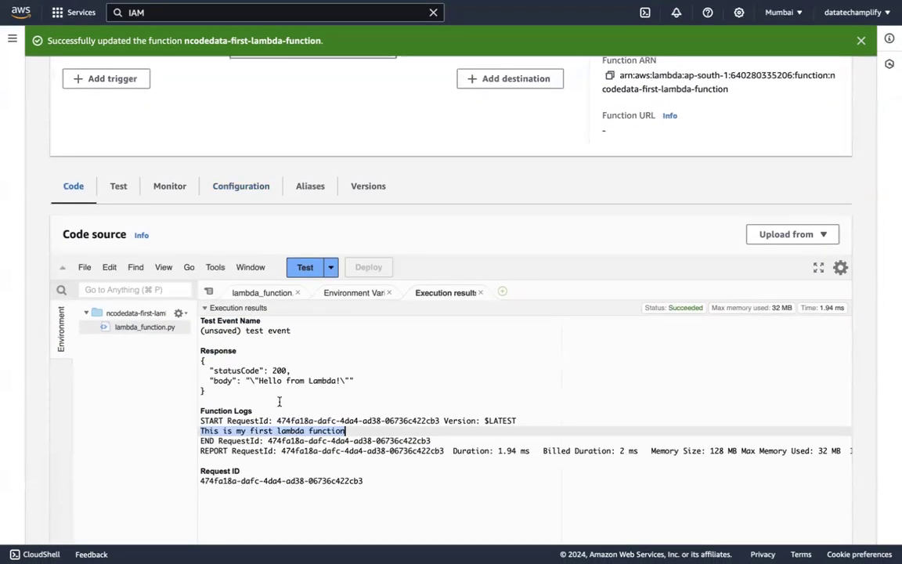
pyautogui.scroll(-3, 157, 416)
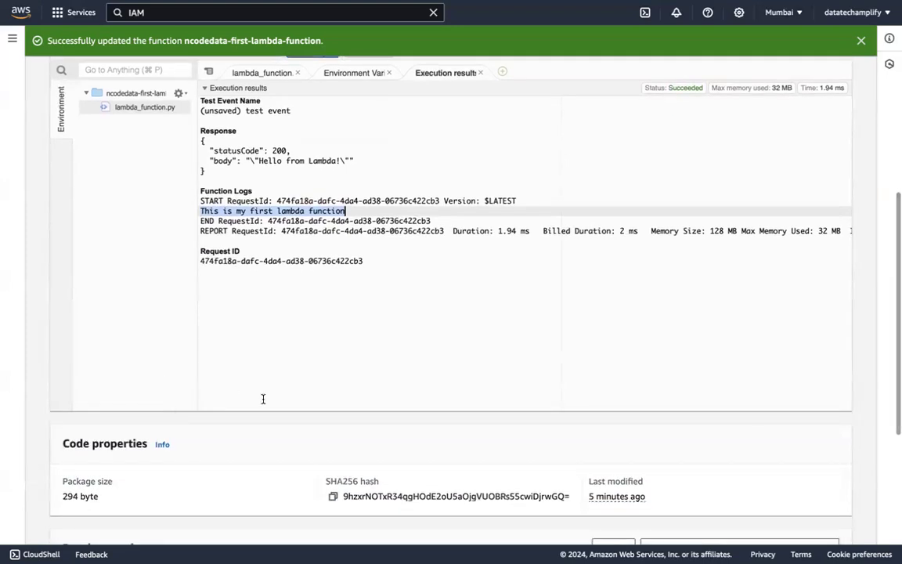
pyautogui.scroll(-4, 353, 417)
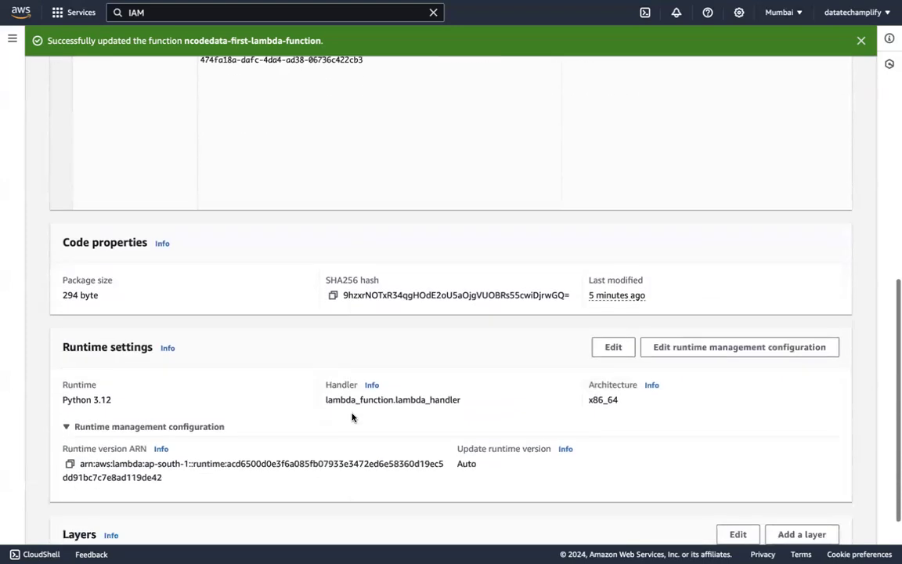
pyautogui.scroll(10, 276, 342)
pyautogui.scroll(2, 272, 345)
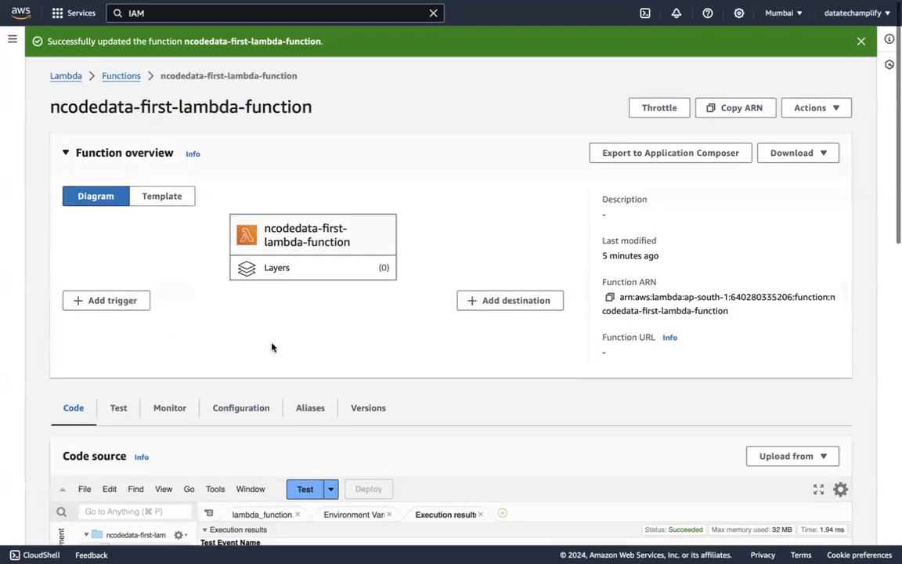
pyautogui.scroll(-4, 235, 392)
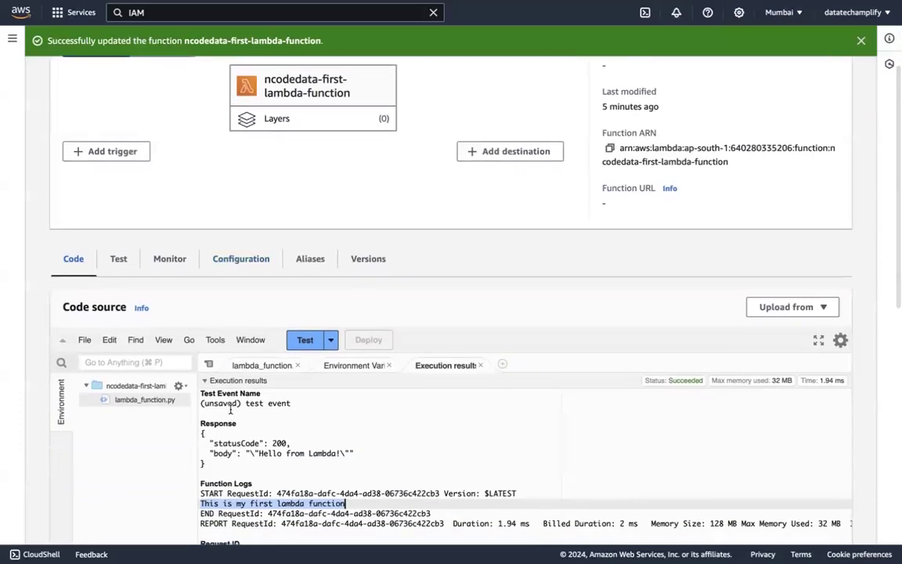
pyautogui.scroll(3, 231, 319)
pyautogui.scroll(-3, 208, 370)
pyautogui.scroll(-1, 208, 372)
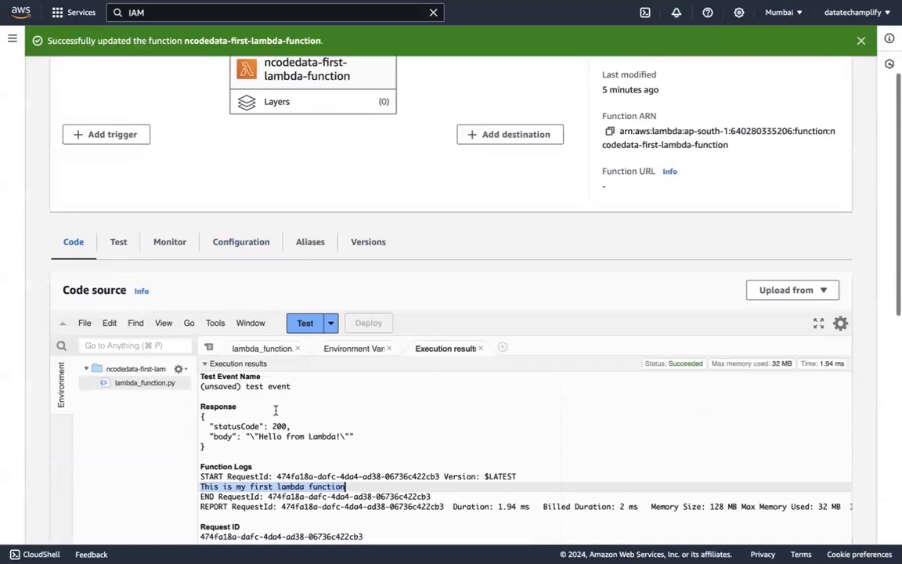
# Switch back to the lambda_function.py code and review it along with the function's overview and runtime settings
pyautogui.click(254, 347)
pyautogui.scroll(-3, 255, 294)
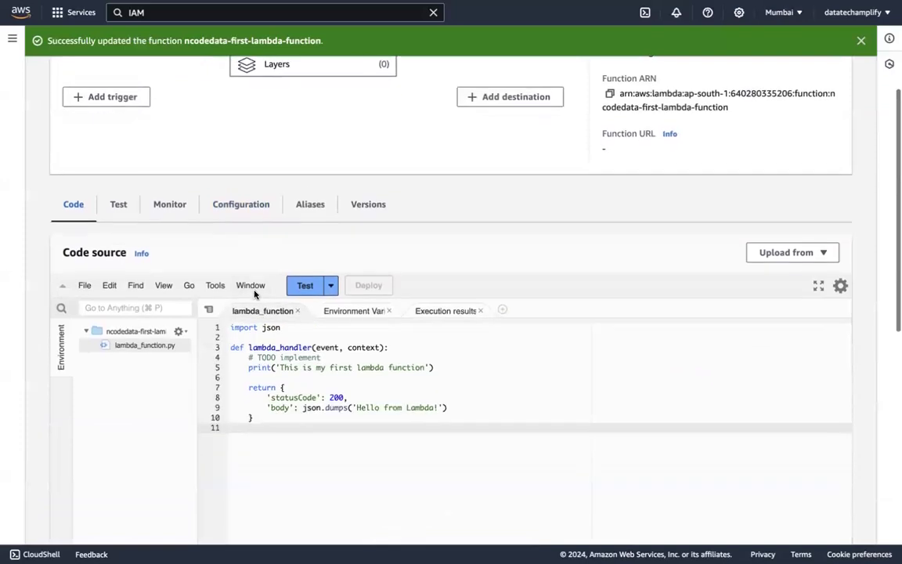
pyautogui.scroll(5, 209, 293)
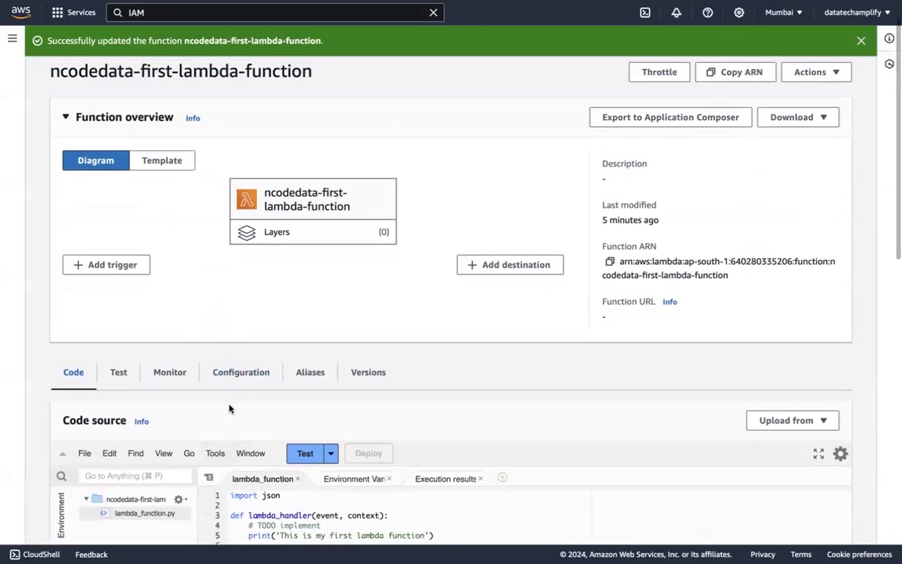
pyautogui.scroll(-10, 229, 408)
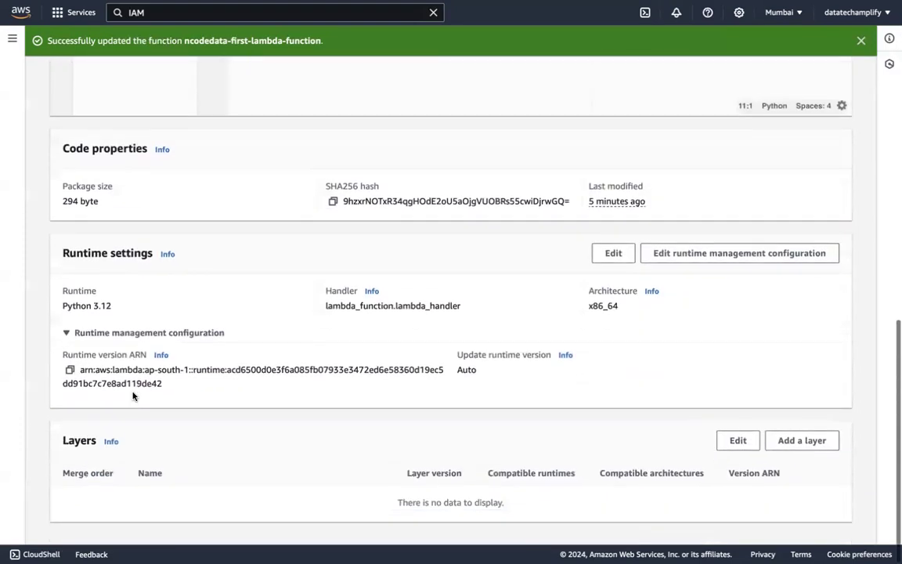
pyautogui.scroll(10, 237, 332)
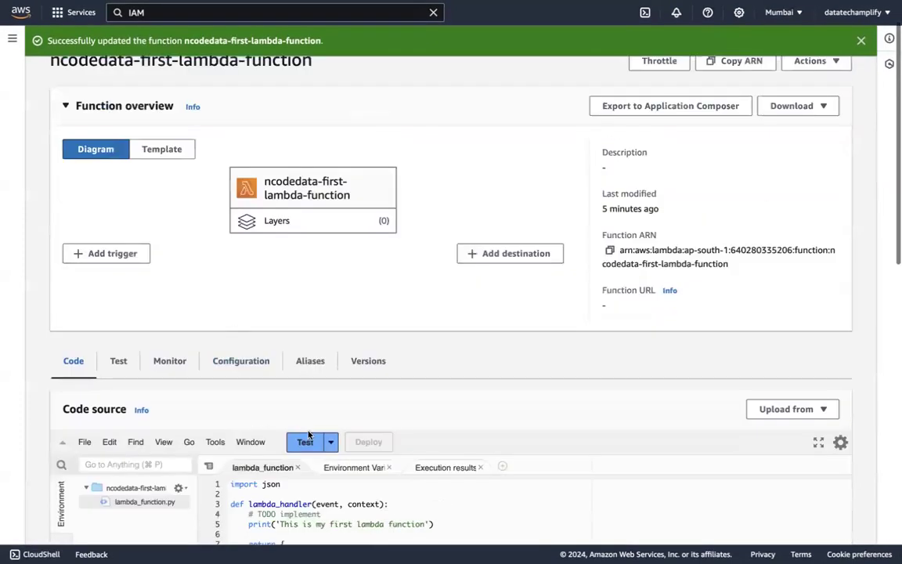